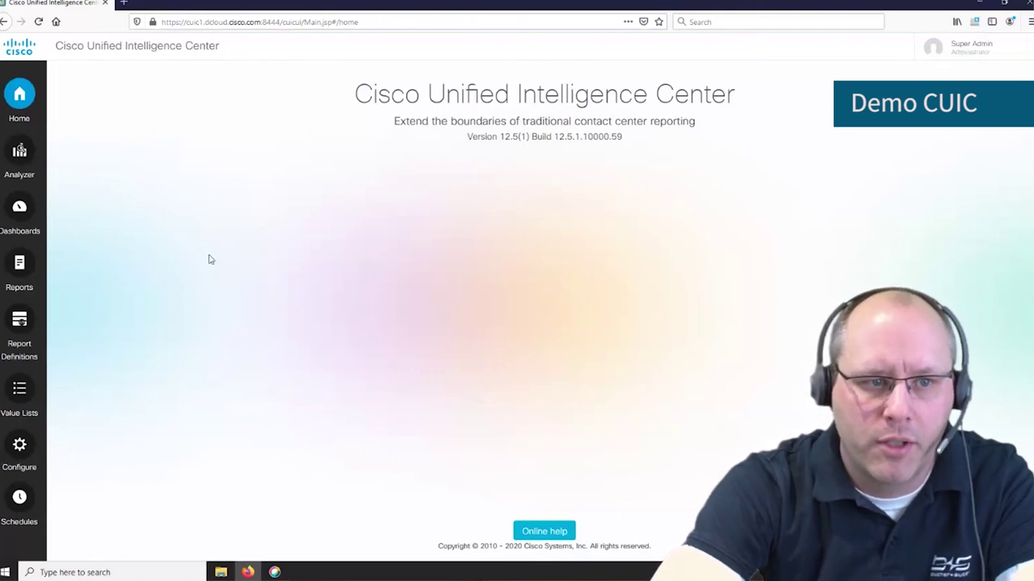
Add a report view widget to the Cumulus Corporation Inbound Dashboard, using the CallsHandledHalf report and its Calls Handled Half Hour view.
left_click(40, 225)
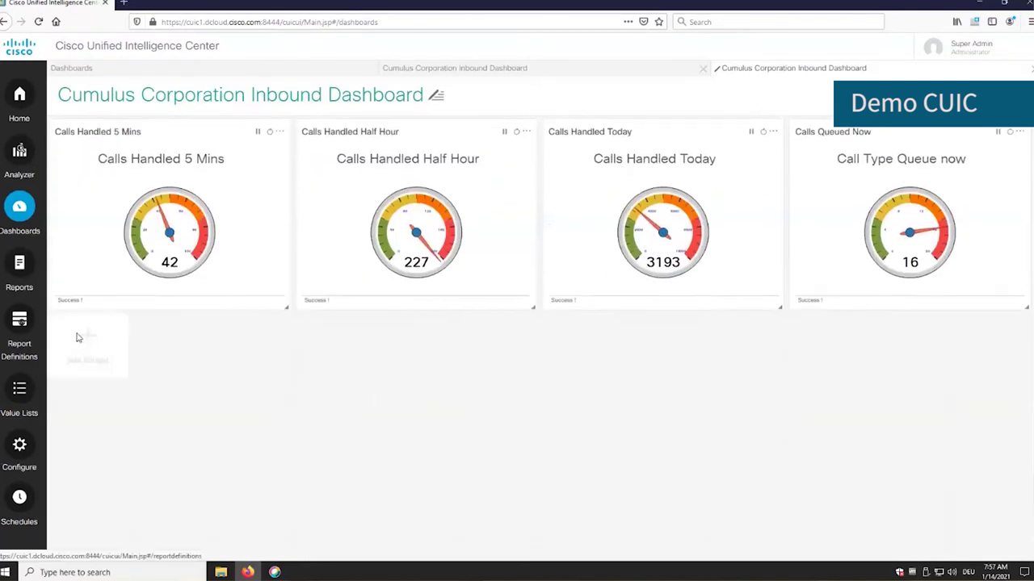
left_click(80, 338)
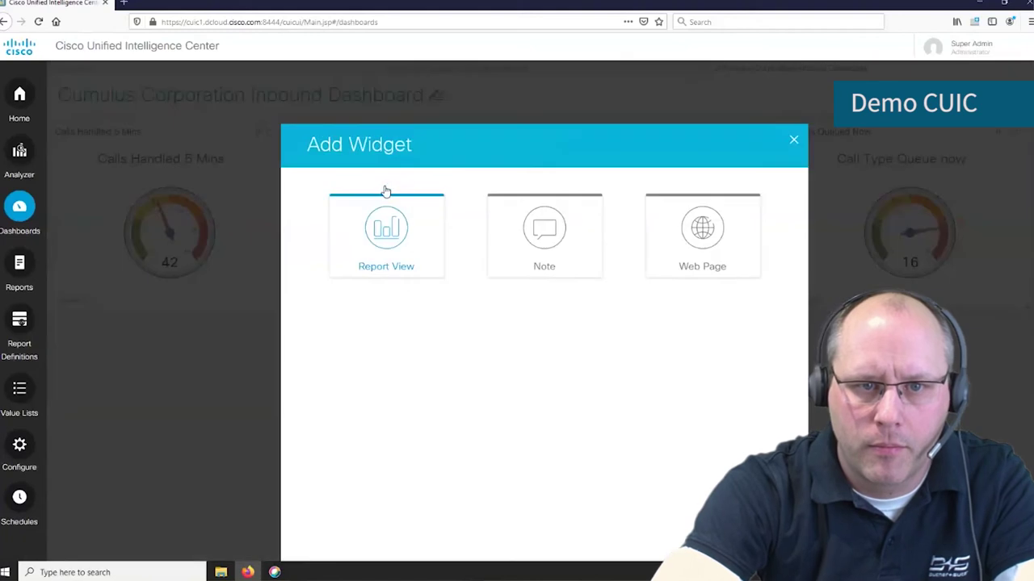
left_click(385, 192)
left_click(384, 161)
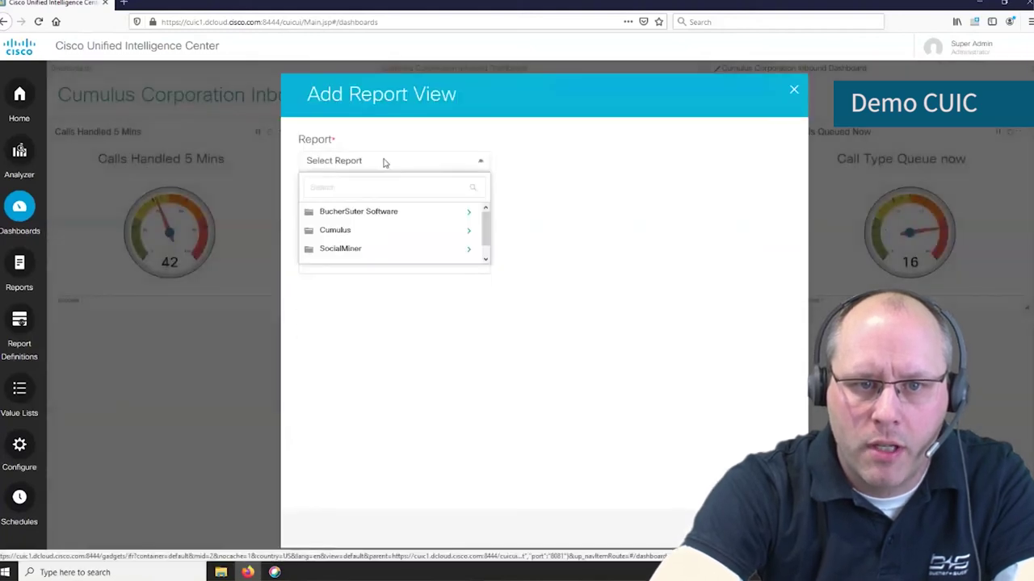
left_click(367, 231)
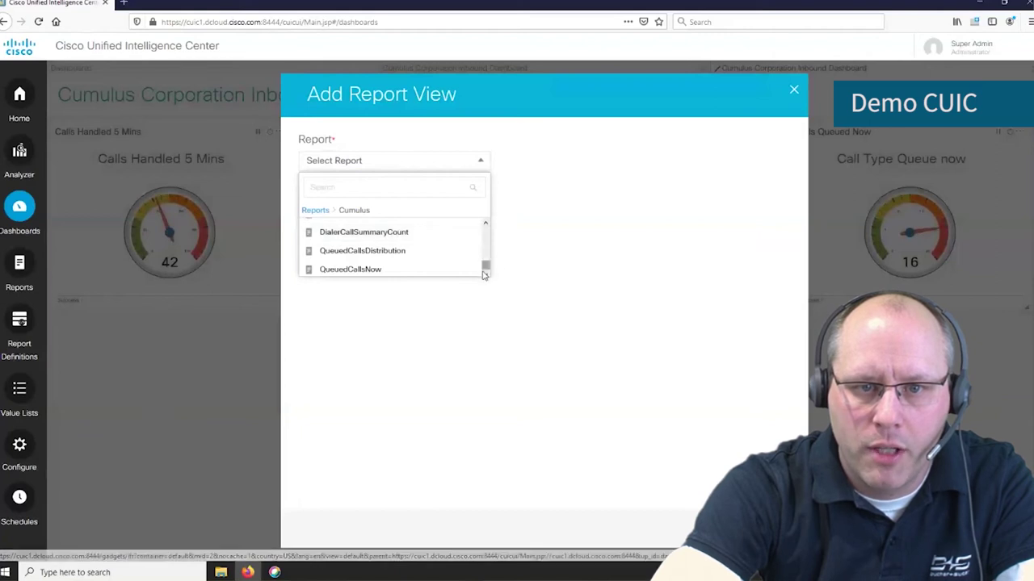
scroll(462, 243, "up", 2)
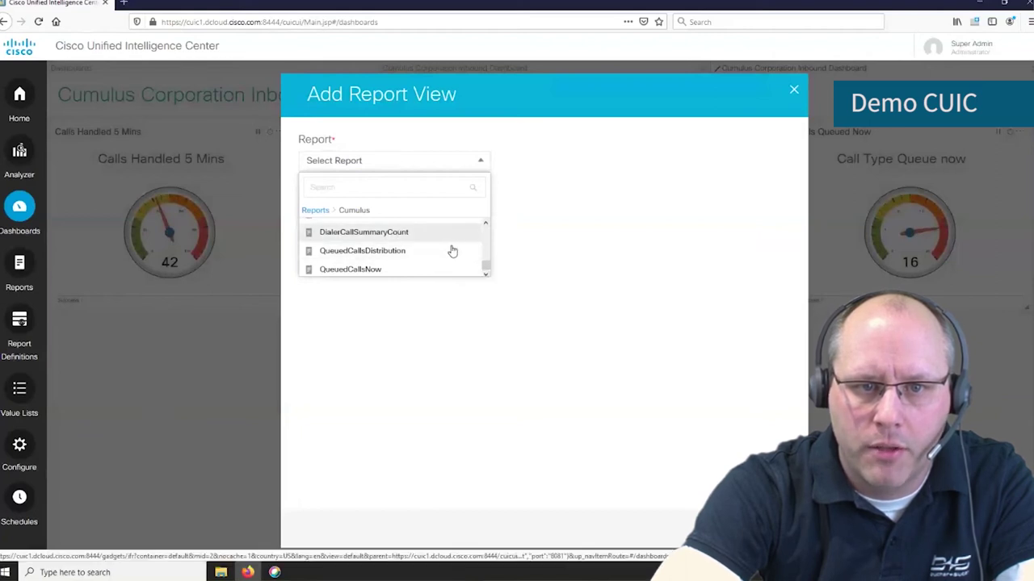
scroll(431, 249, "up", 3)
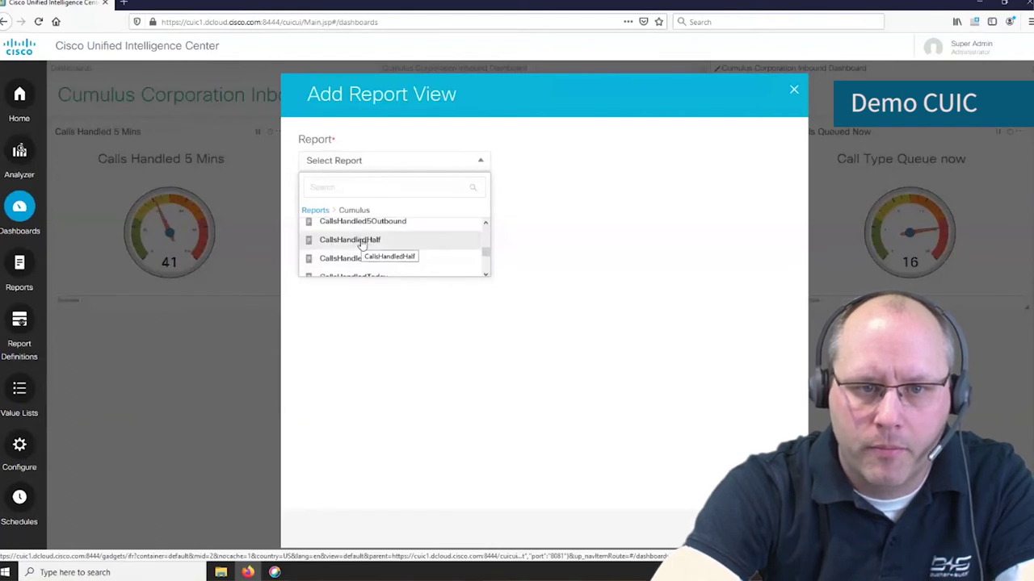
left_click(361, 241)
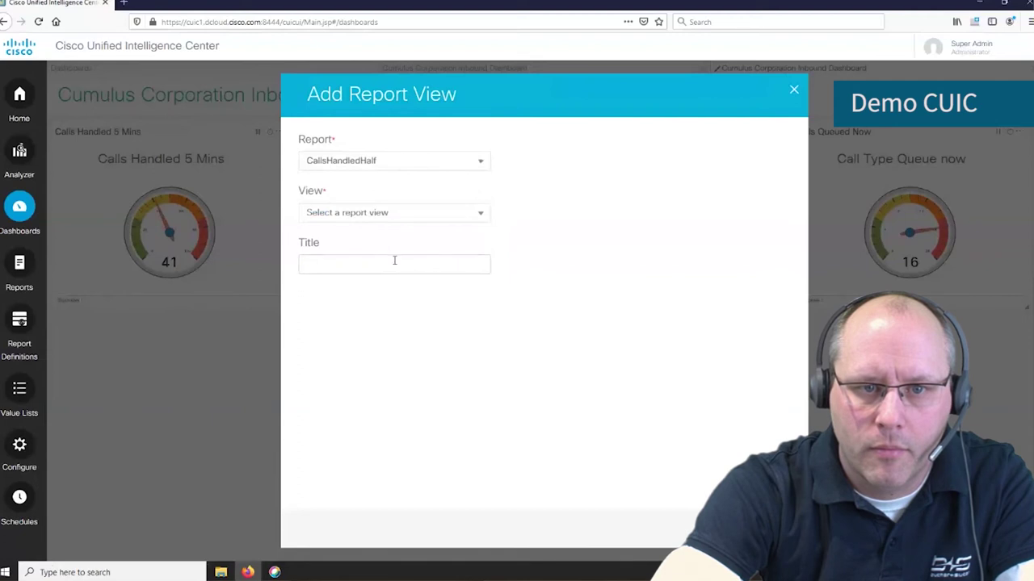
left_click(399, 214)
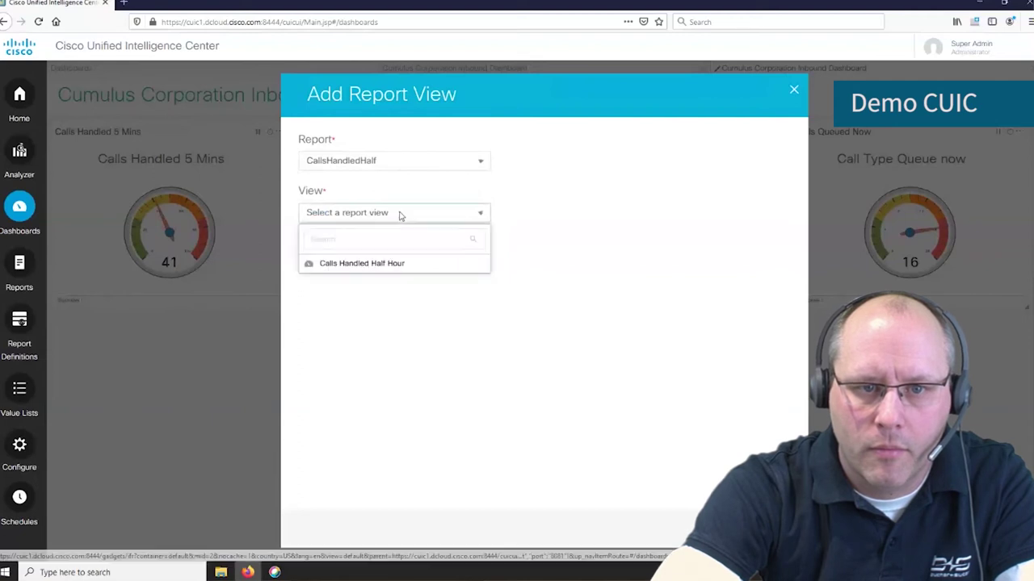
left_click(392, 267)
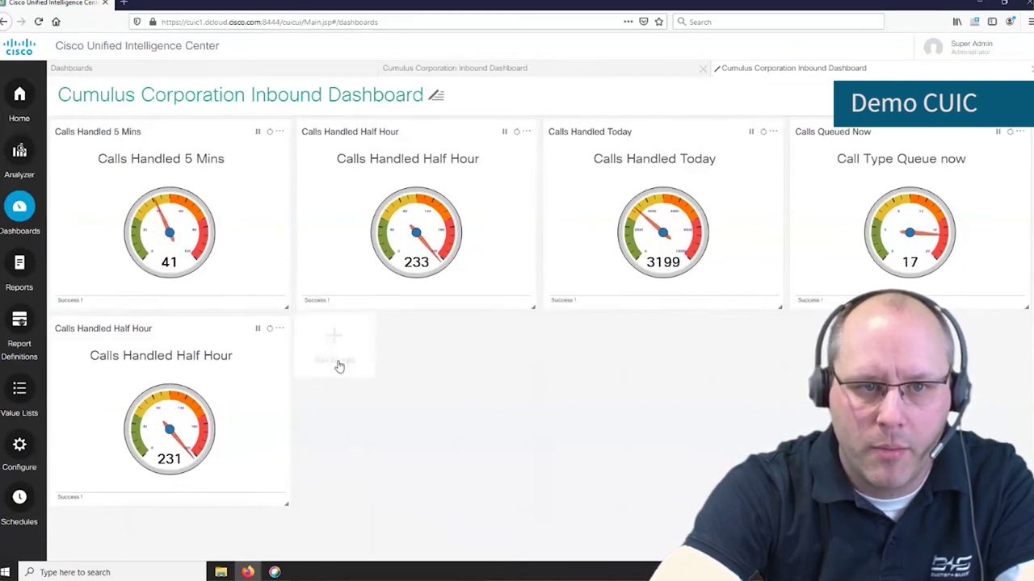
scroll(331, 388, "up", 2)
scroll(330, 408, "up", 2)
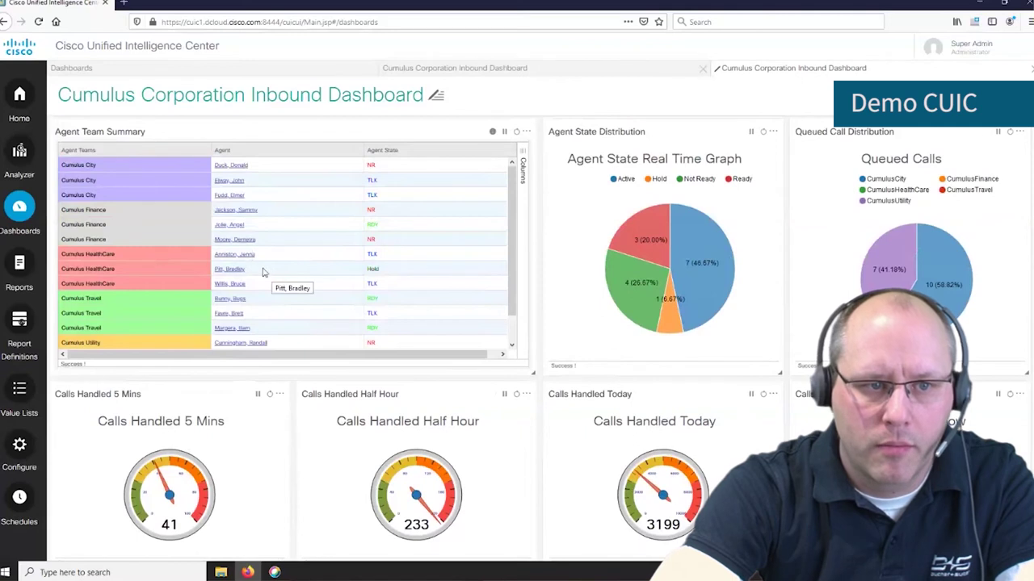
Open the 110 CallType RealTime Performance report from the 1 CallType folder under BucherSuter Software, Basic.
left_click(19, 265)
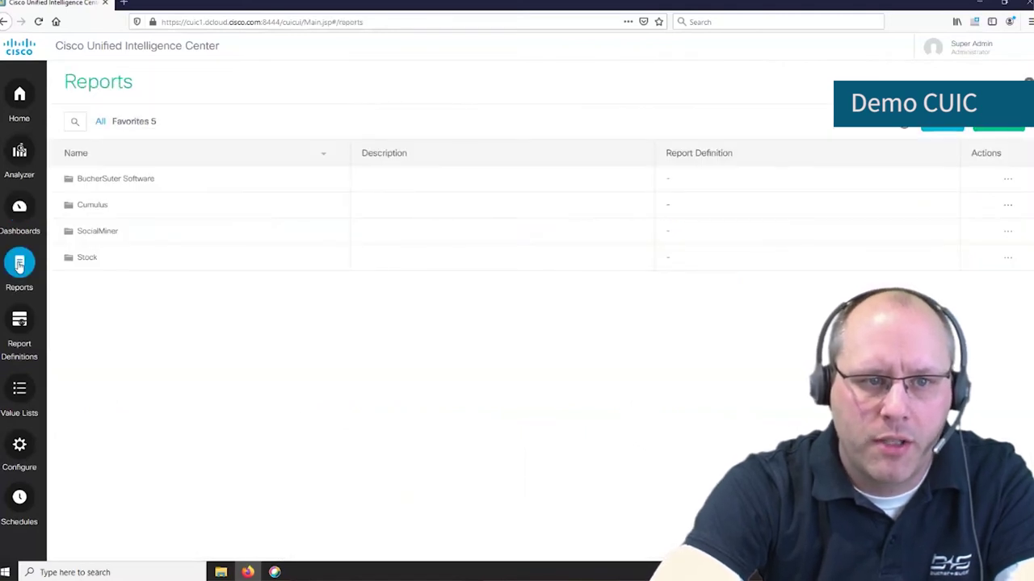
left_click(110, 181)
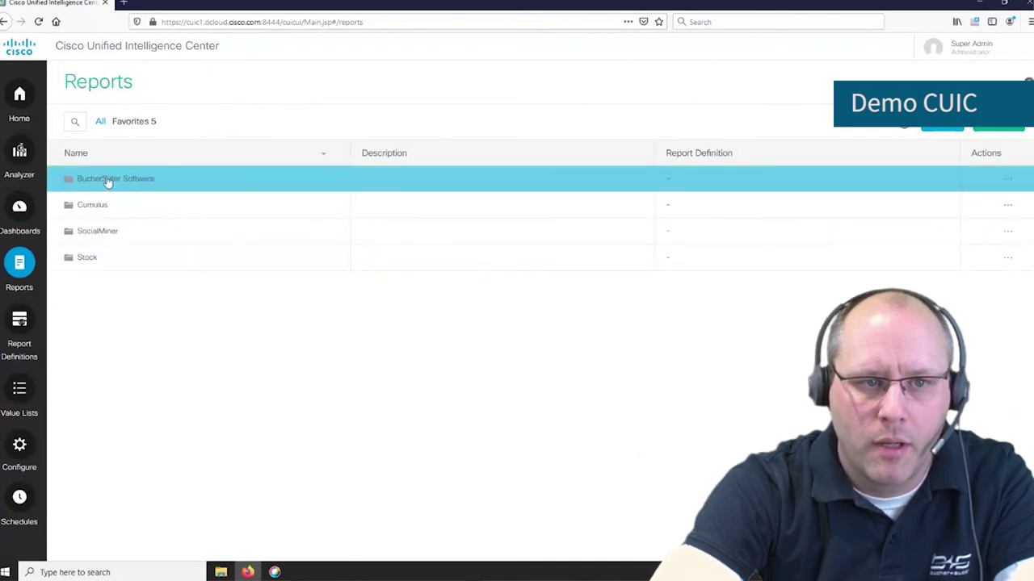
double_click(107, 181)
left_click(106, 194)
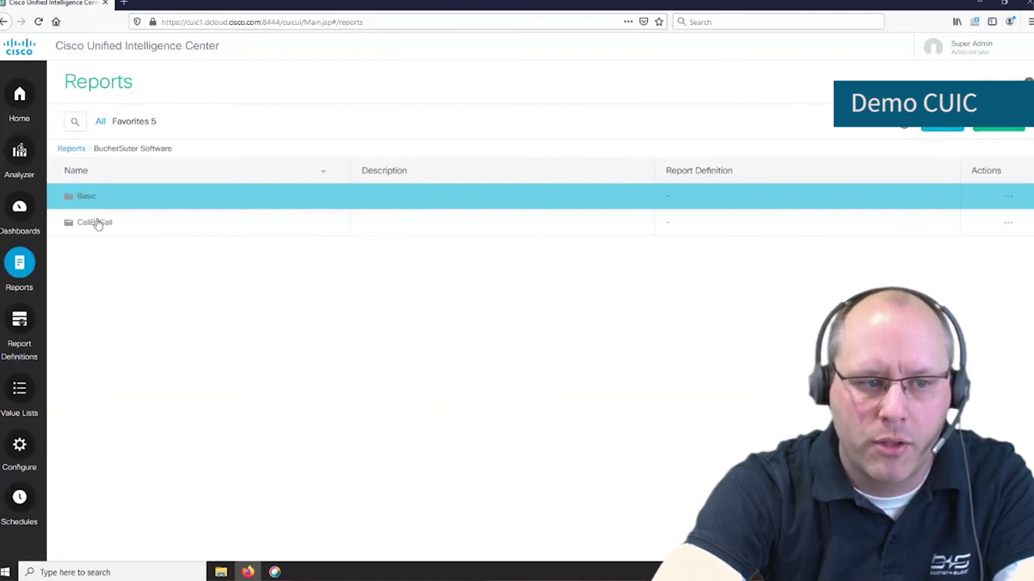
left_click(97, 225)
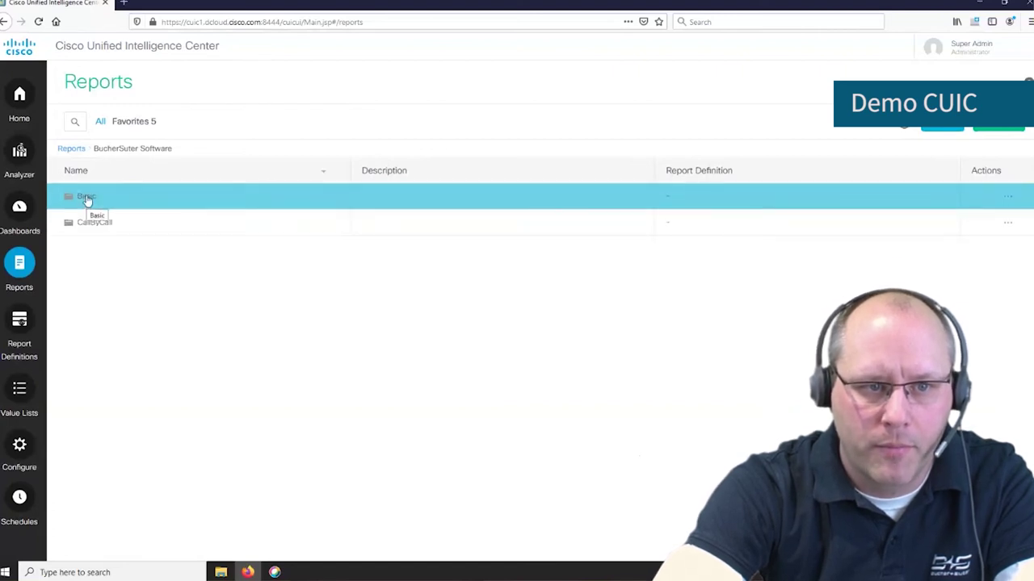
double_click(87, 200)
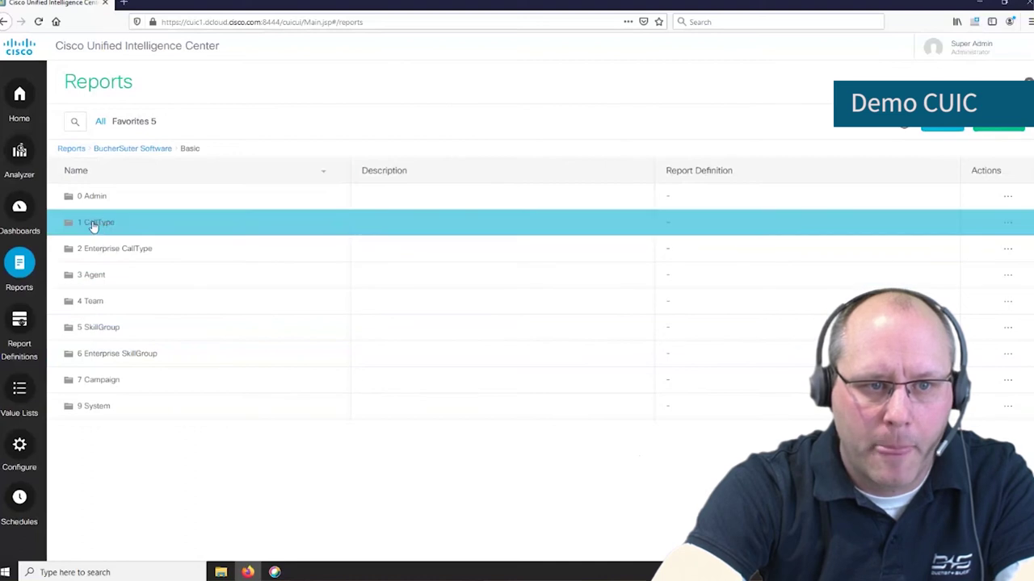
left_click(92, 224)
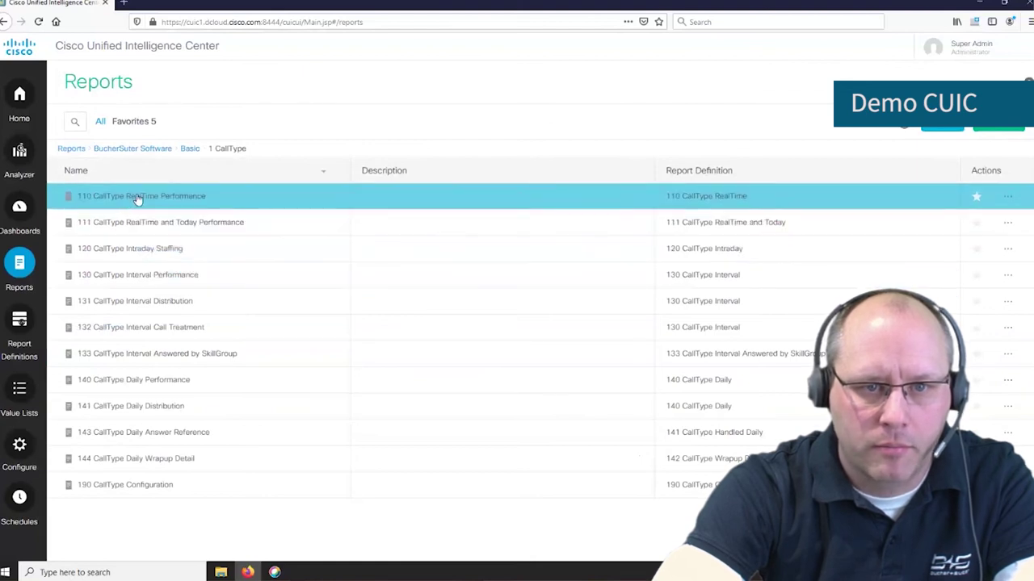
left_click(139, 198)
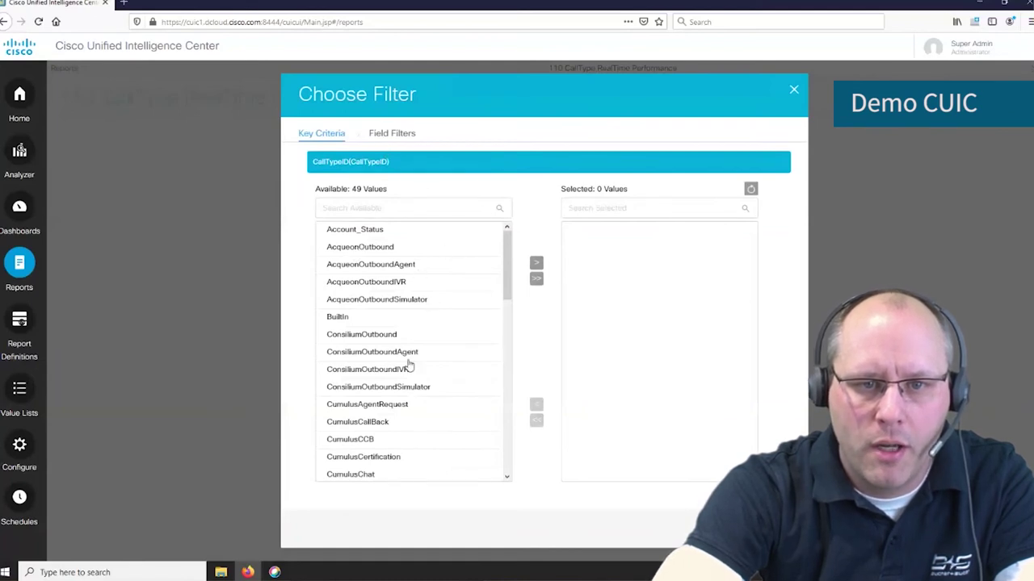
Search the available call types for "cum" and select CumulusChat, CumulusEmail and CumulusVoice as the report's key criteria.
left_click(388, 205)
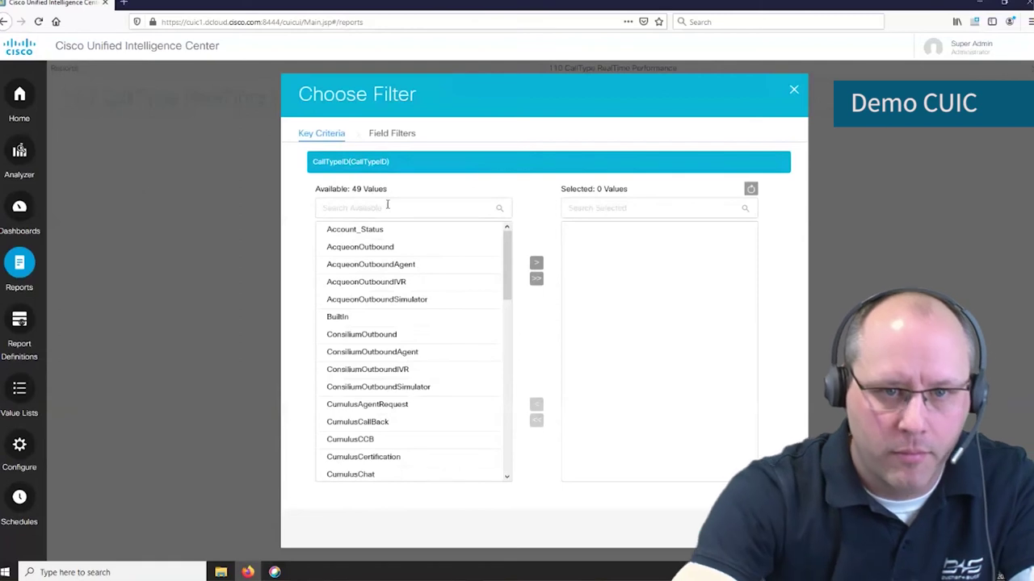
type("cum")
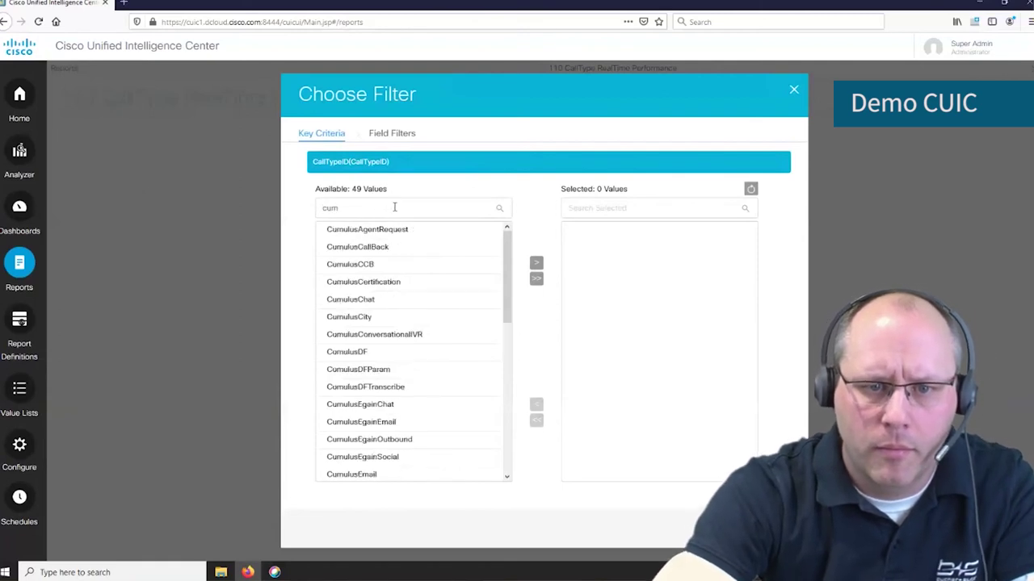
left_click(432, 300)
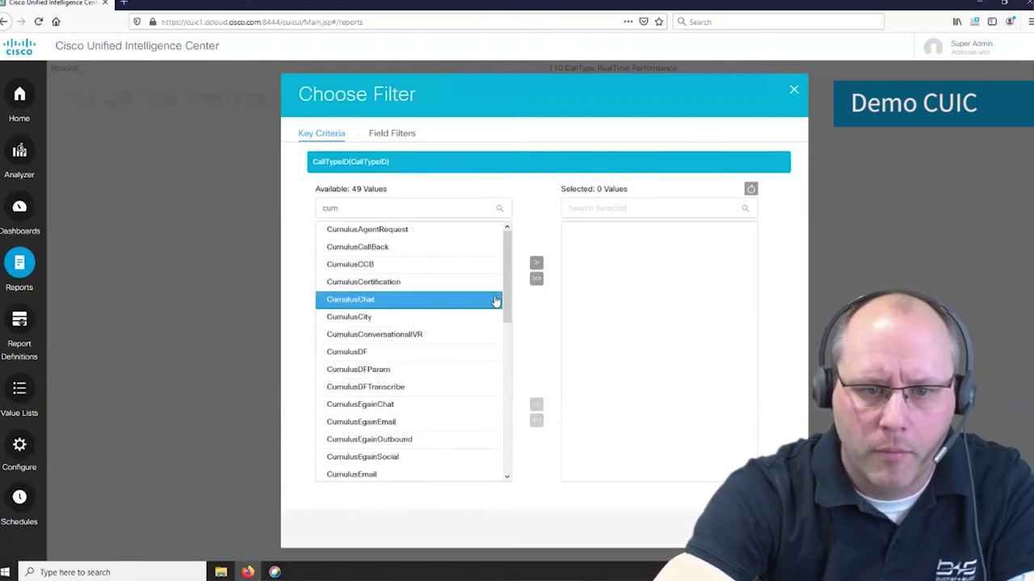
scroll(505, 316, "down", 1)
scroll(506, 316, "down", 3)
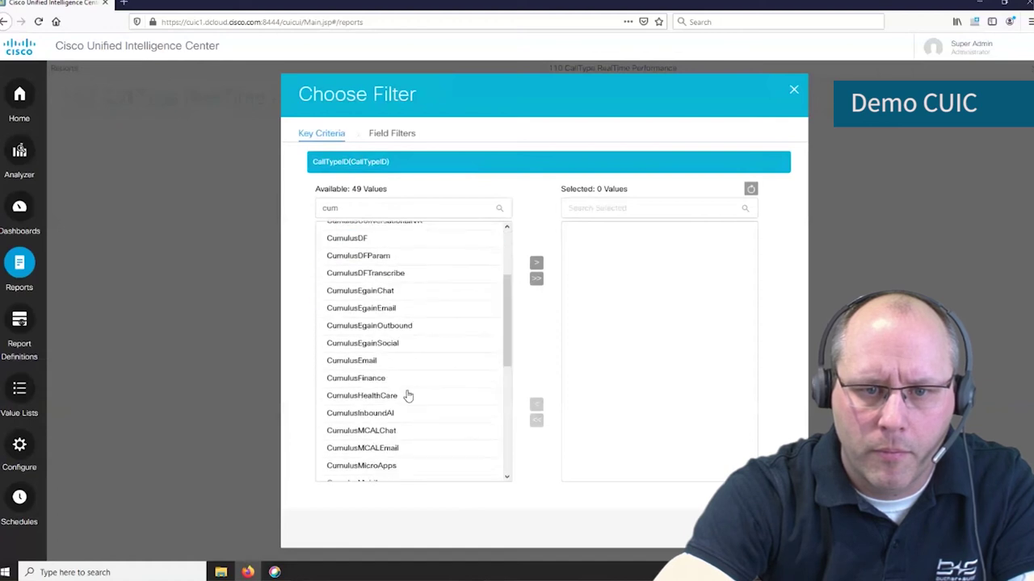
left_click(369, 364)
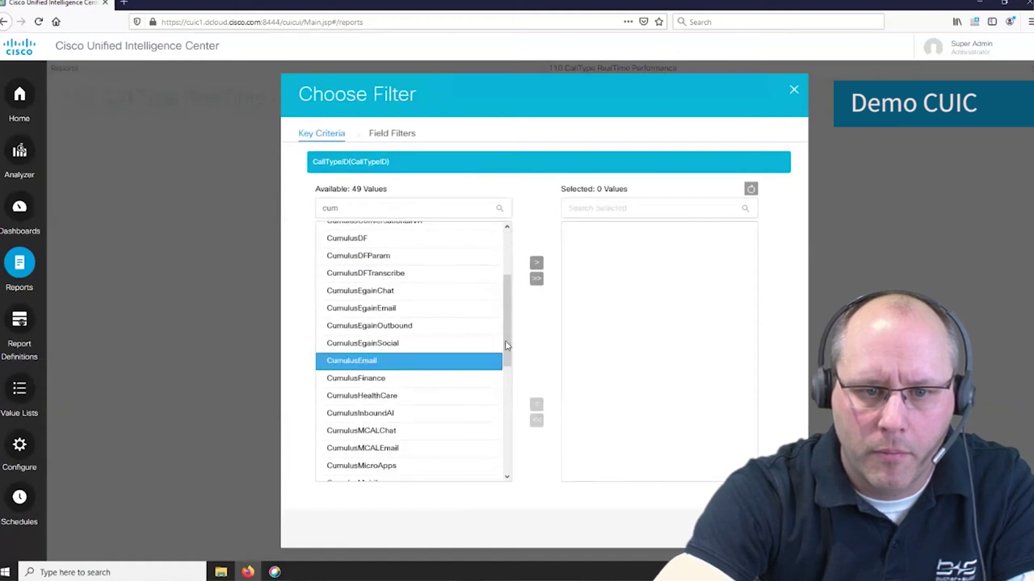
left_click_drag(512, 353, 500, 478)
left_click(363, 456)
left_click(536, 263)
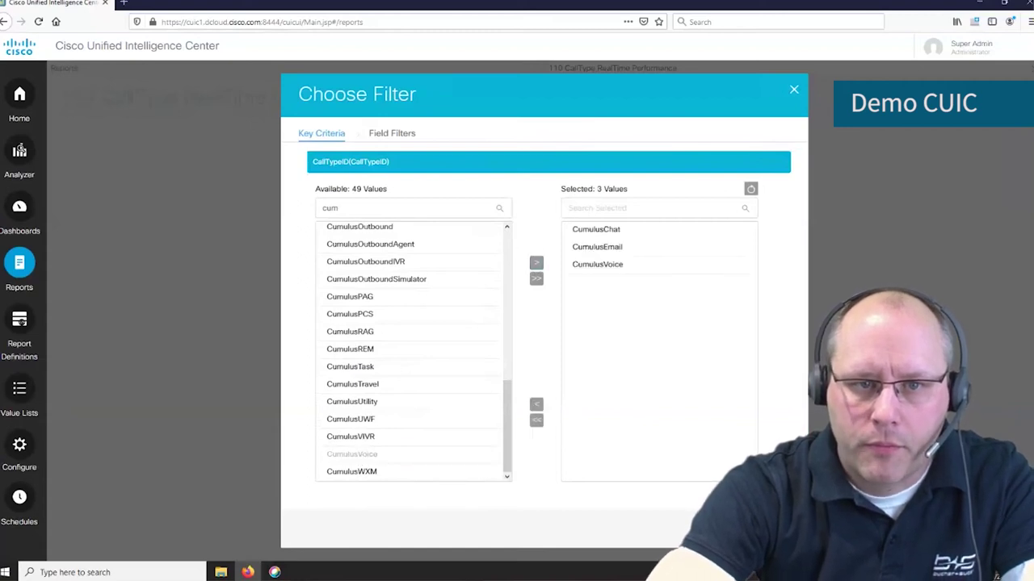
Try a field filter on AnsweredTo5 with the operator Less than and value 3, and delete it.
left_click(391, 133)
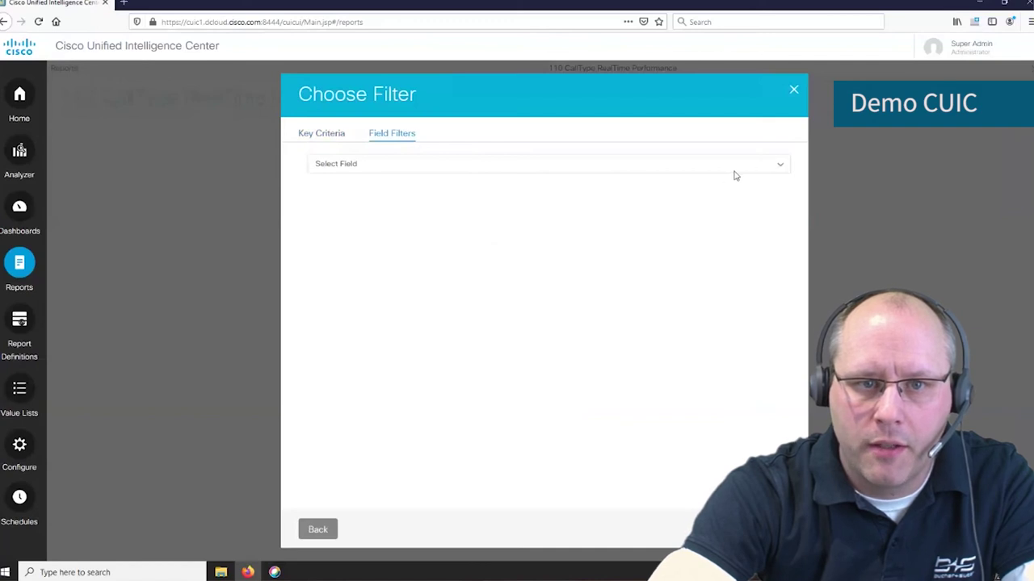
left_click(781, 167)
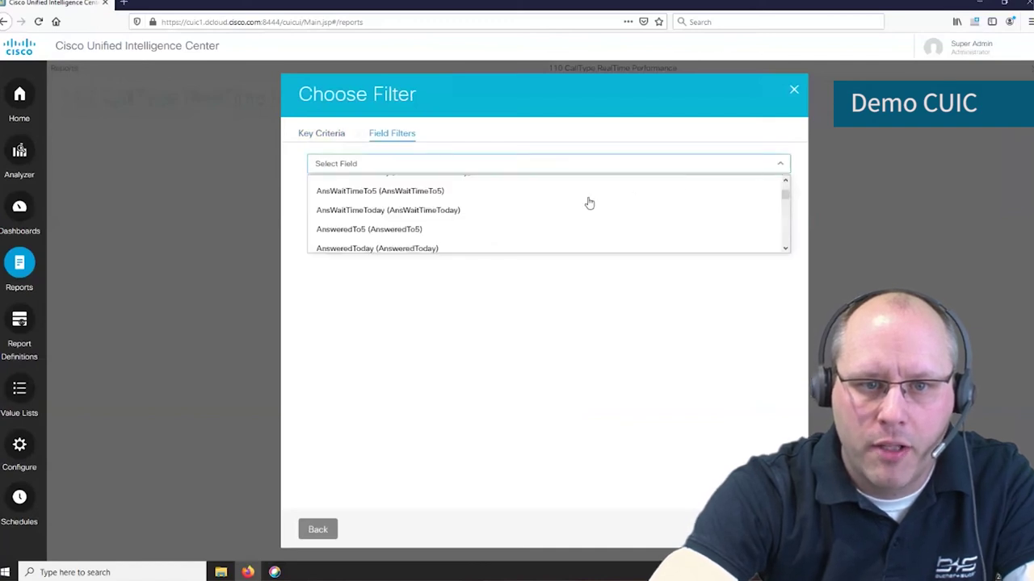
left_click(380, 231)
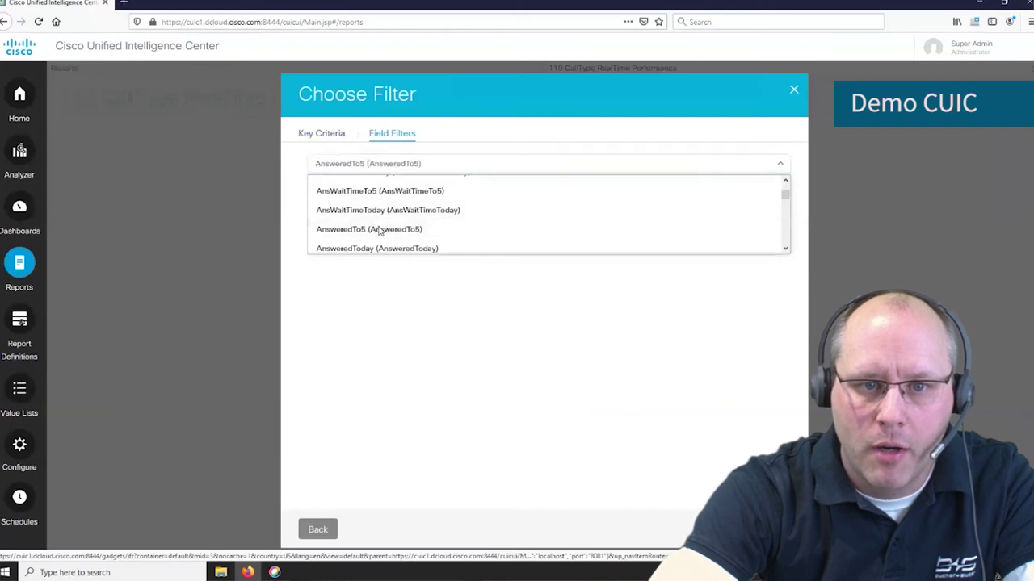
left_click(422, 235)
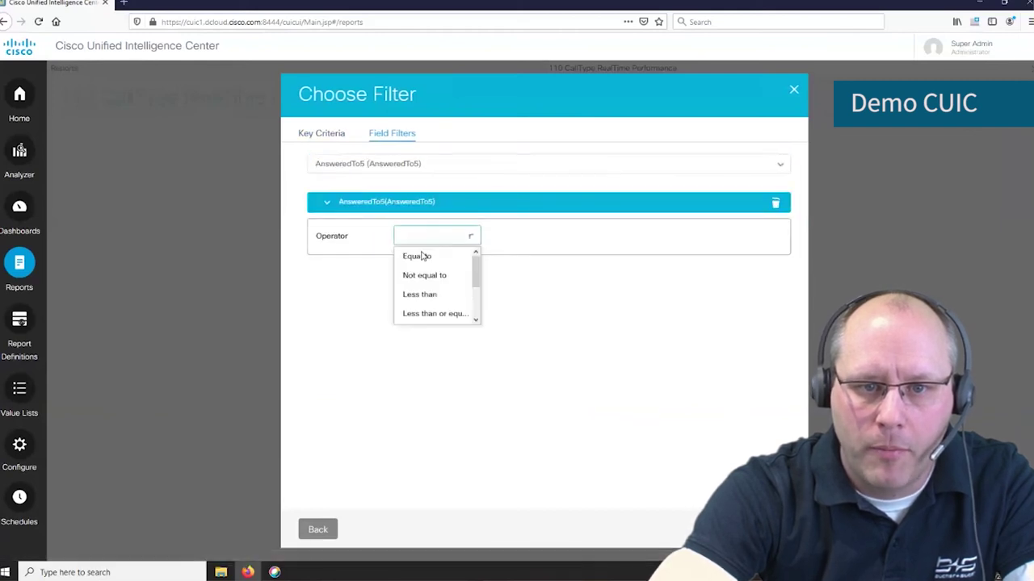
left_click(416, 293)
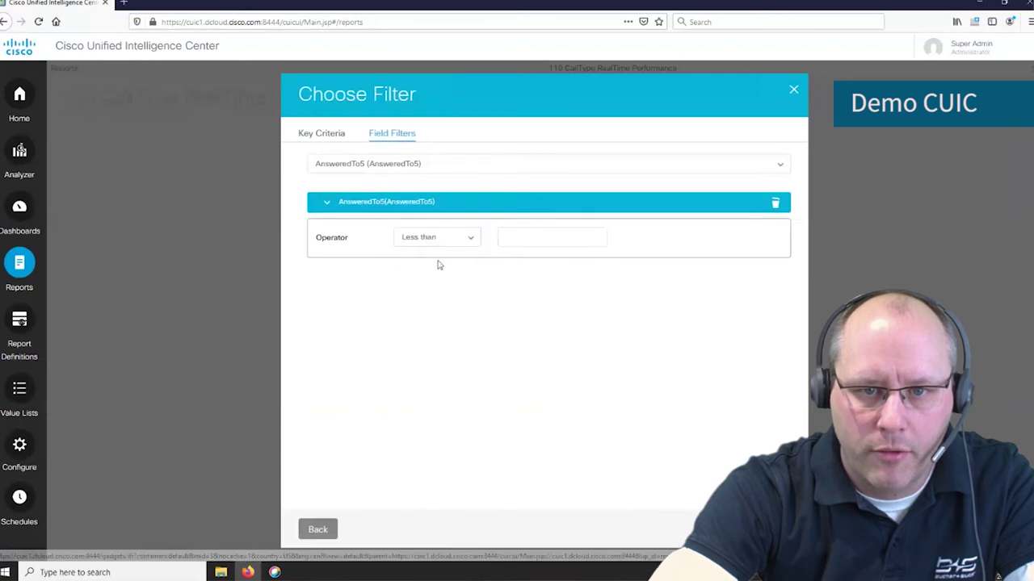
left_click(513, 239)
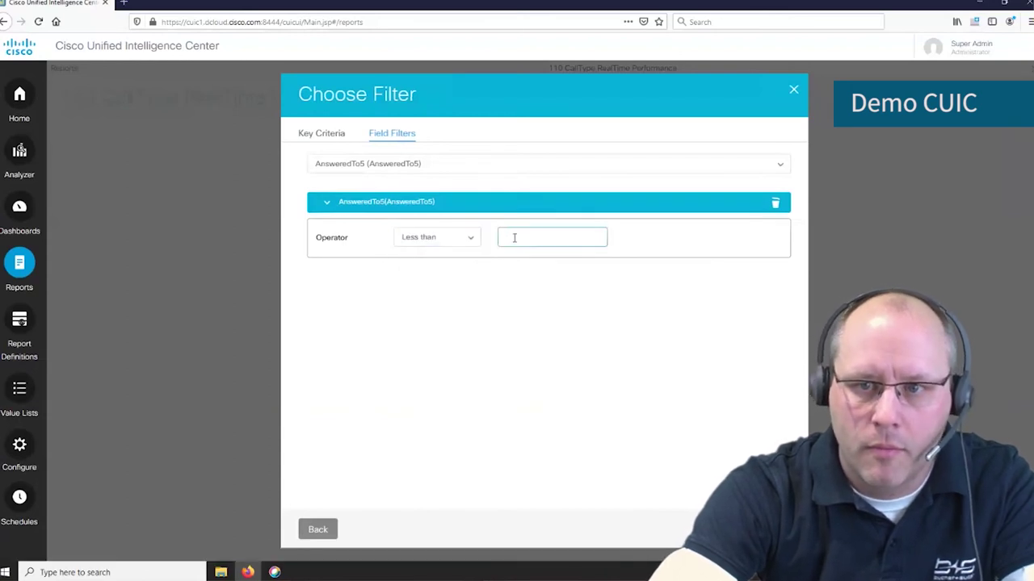
type("3")
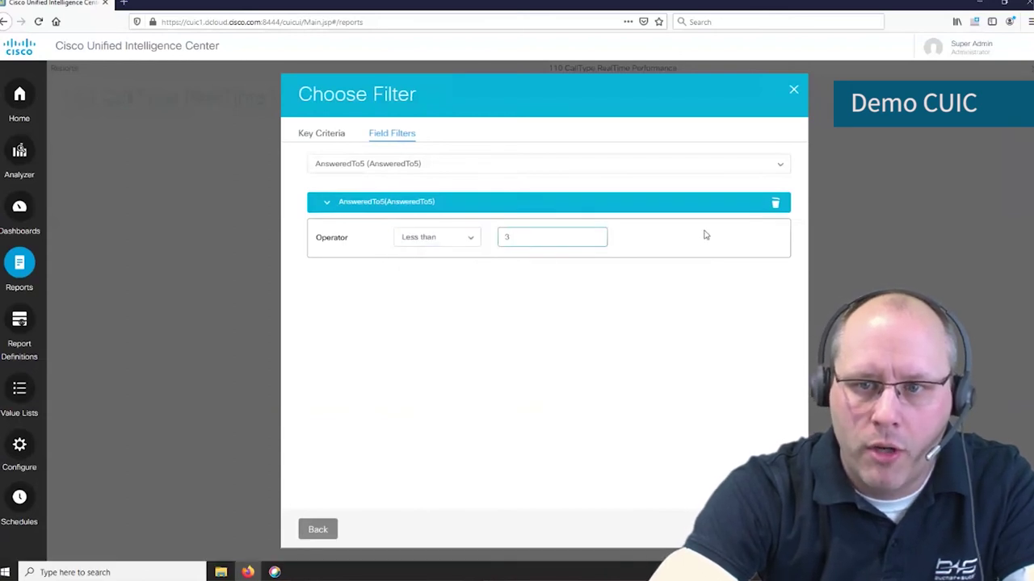
left_click(776, 204)
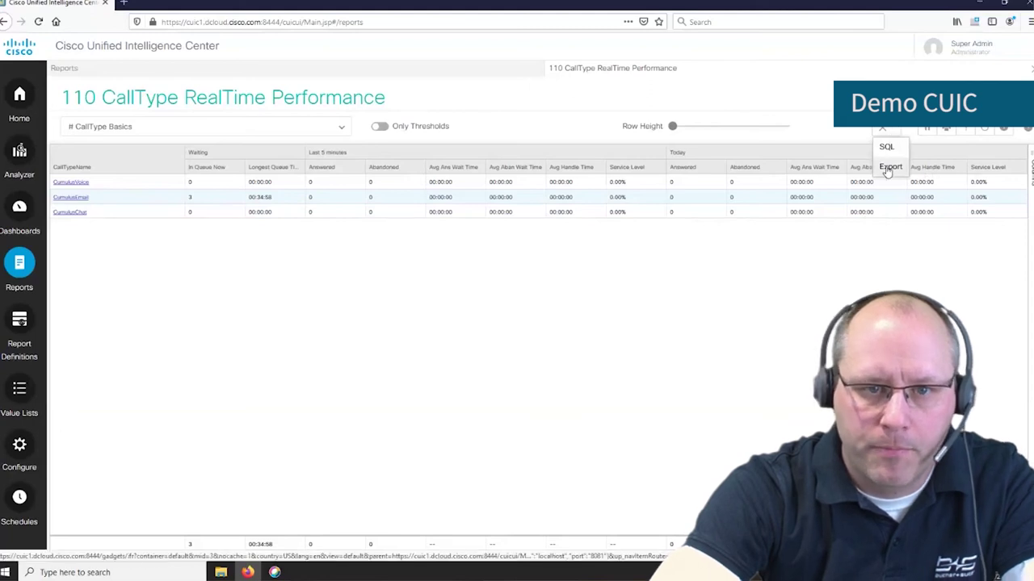
Export the # CallType Basics view as an Excel file and cancel the download.
left_click(888, 168)
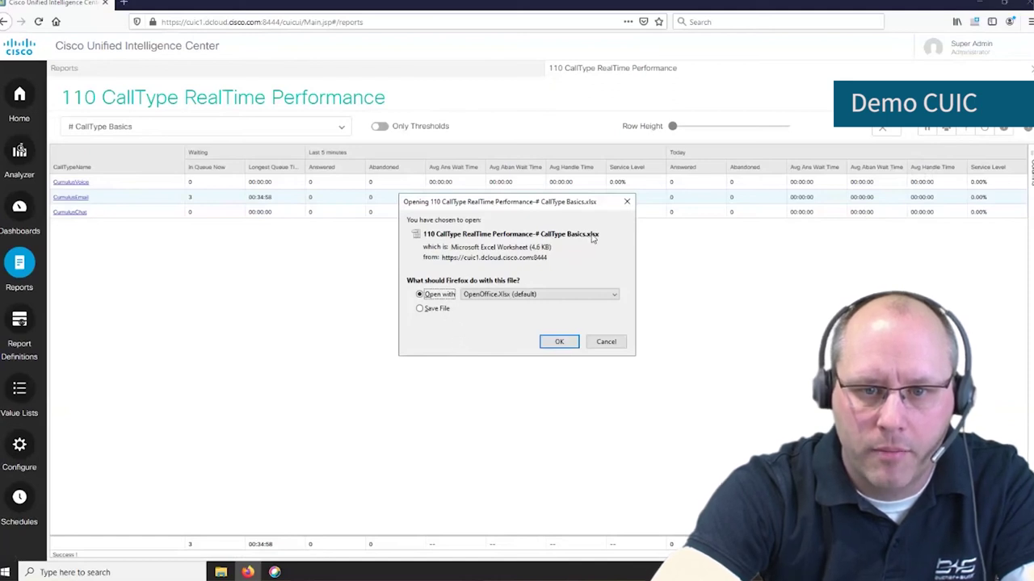
left_click(604, 341)
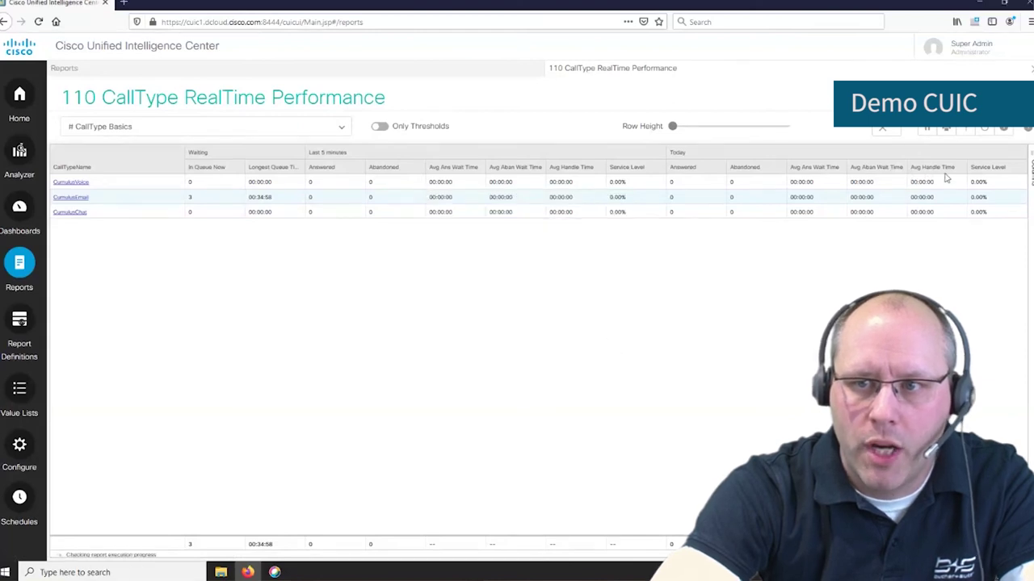
Reopen the 110 CallType RealTime Performance report's filter and add CumulusTravel to the selected call types.
left_click(968, 130)
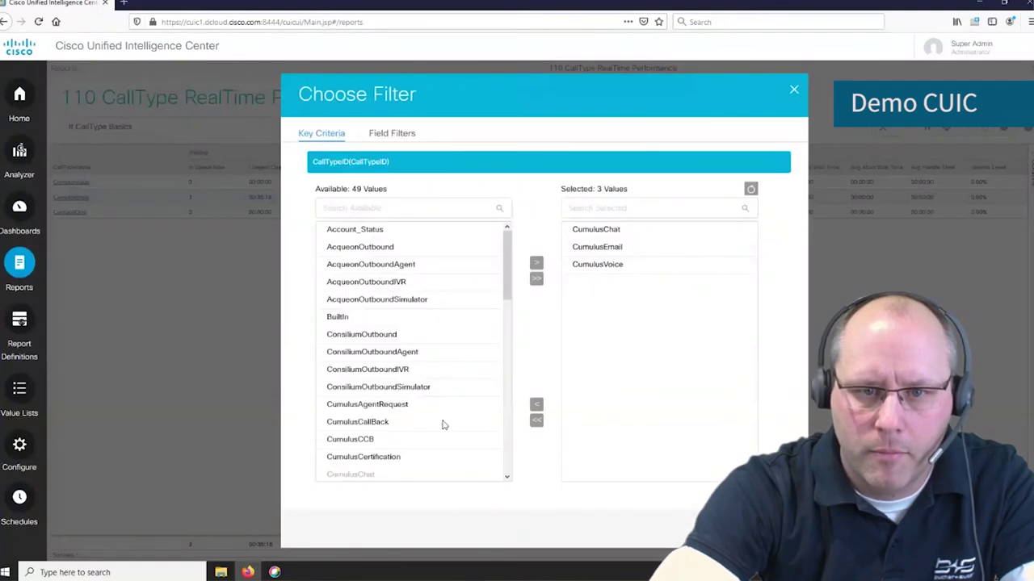
scroll(507, 355, "down", 1)
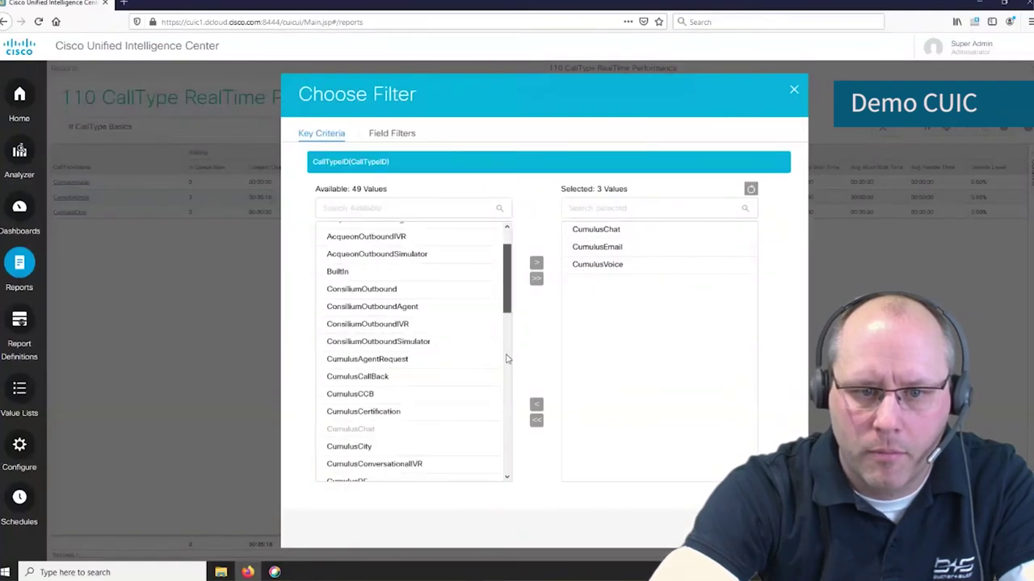
scroll(507, 359, "down", 10)
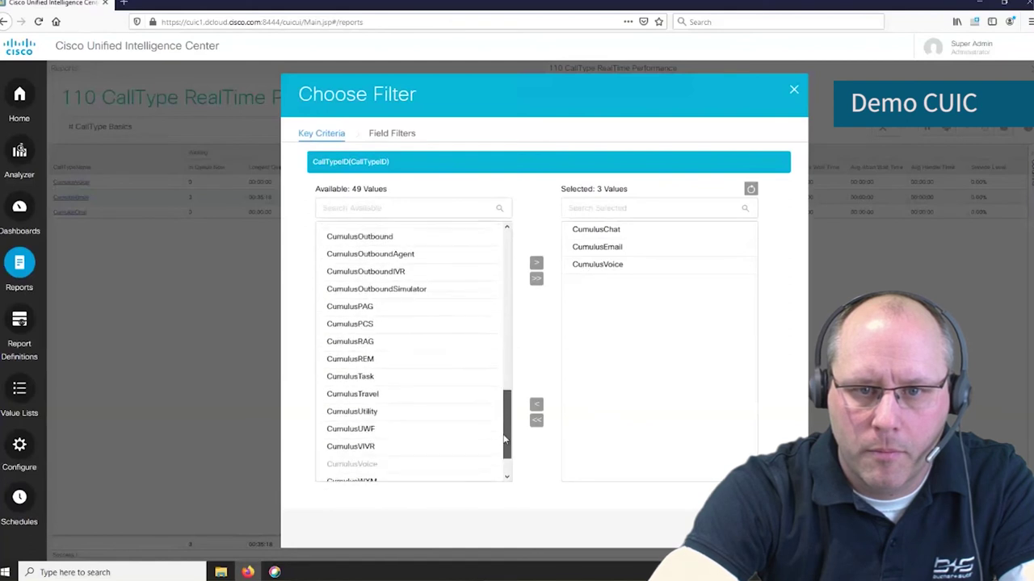
left_click(386, 393)
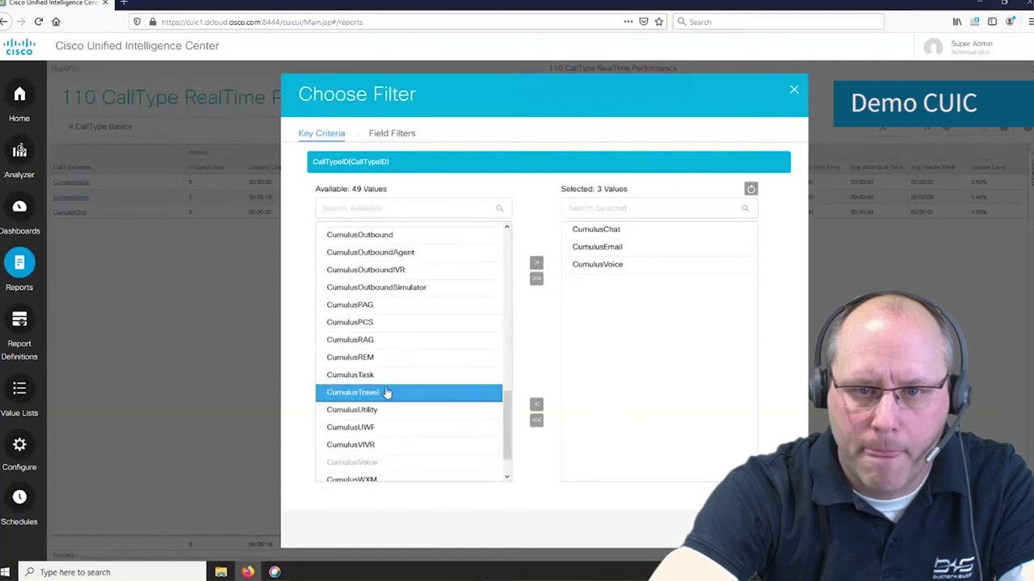
left_click(535, 263)
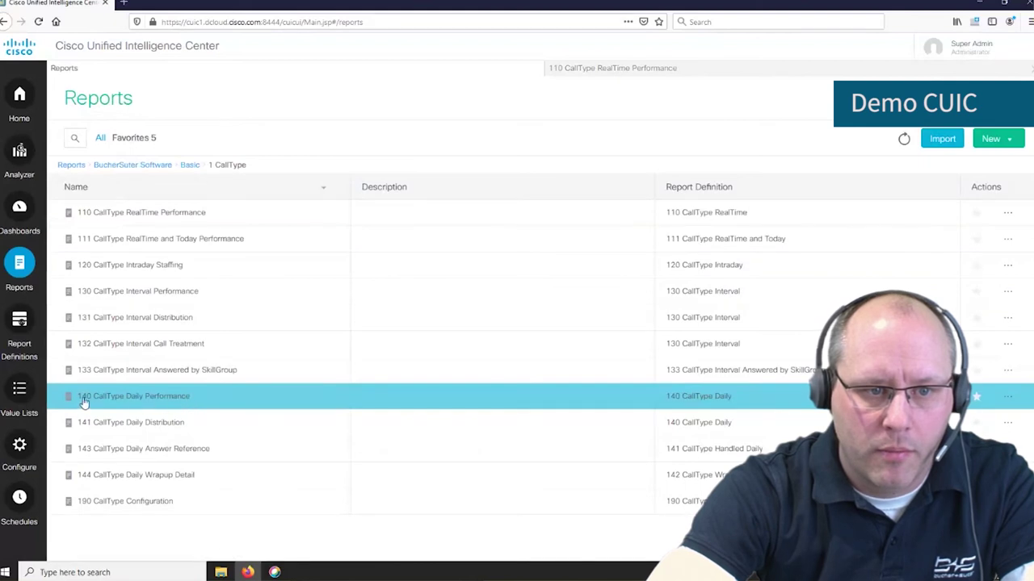
Open the 140 CallType Daily Performance report from the 1 CallType folder and try the Custom date range.
left_click(126, 398)
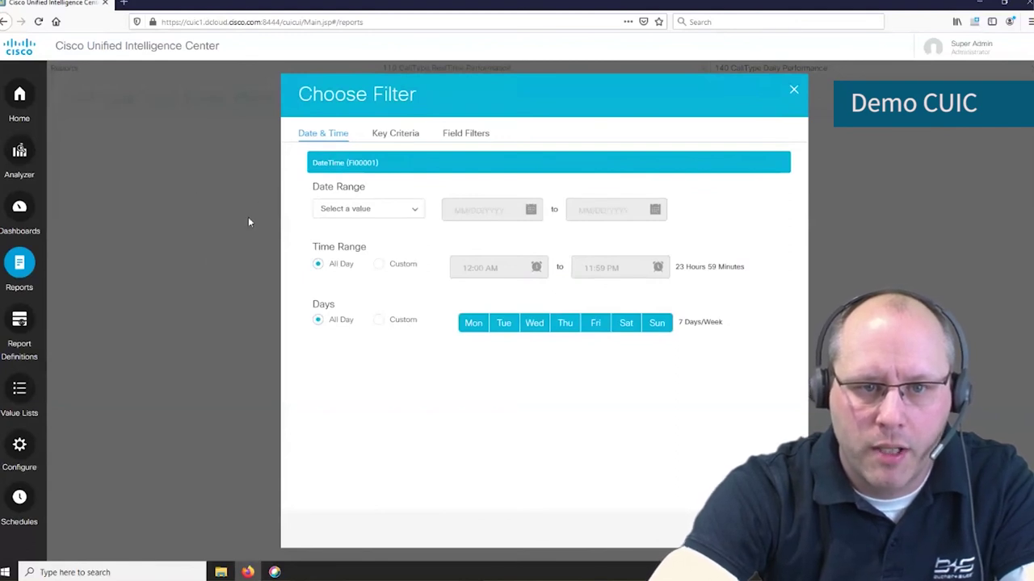
left_click(417, 212)
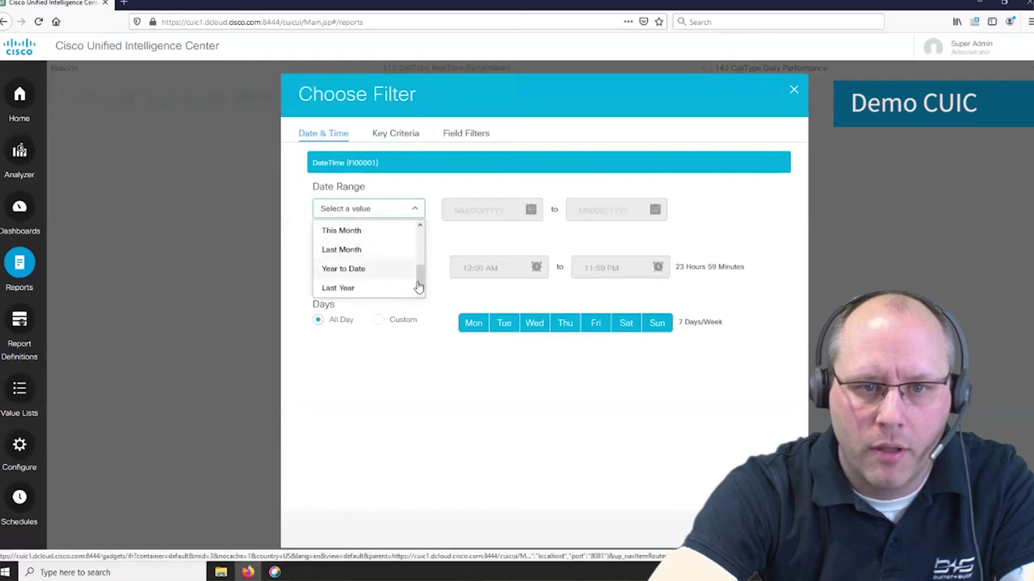
left_click(419, 233)
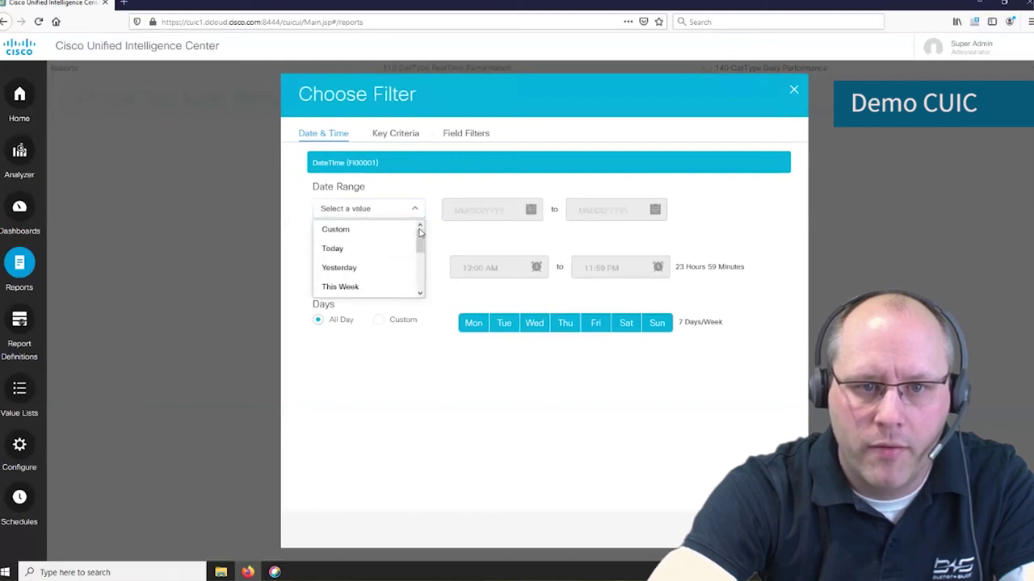
left_click(345, 231)
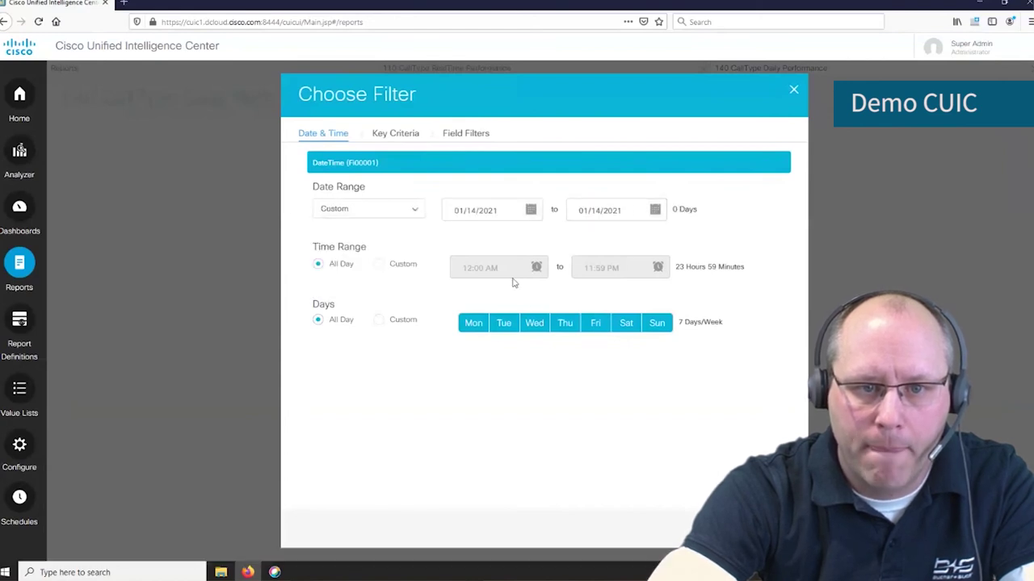
left_click(419, 210)
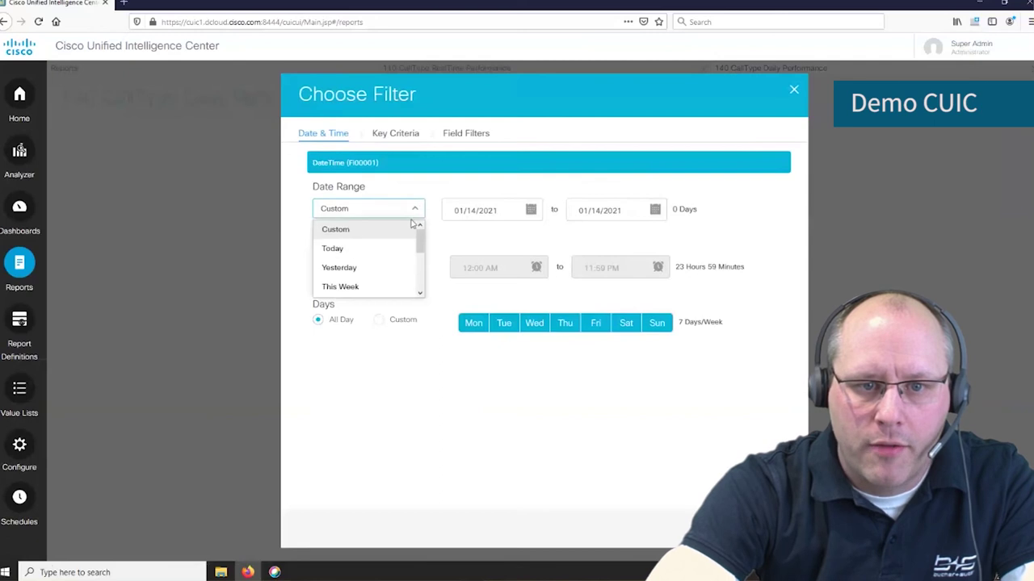
left_click_drag(417, 224, 423, 268)
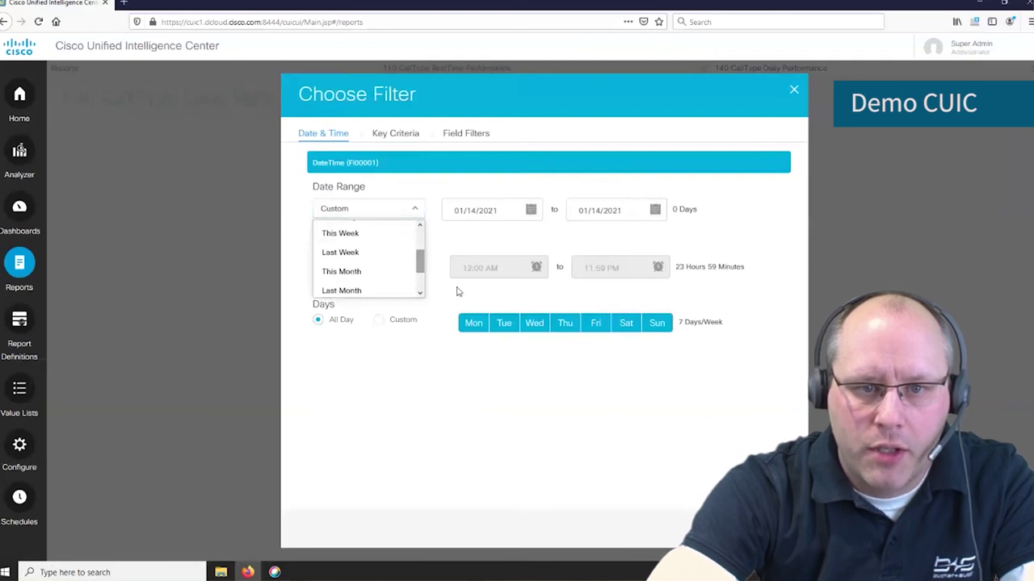
left_click(456, 292)
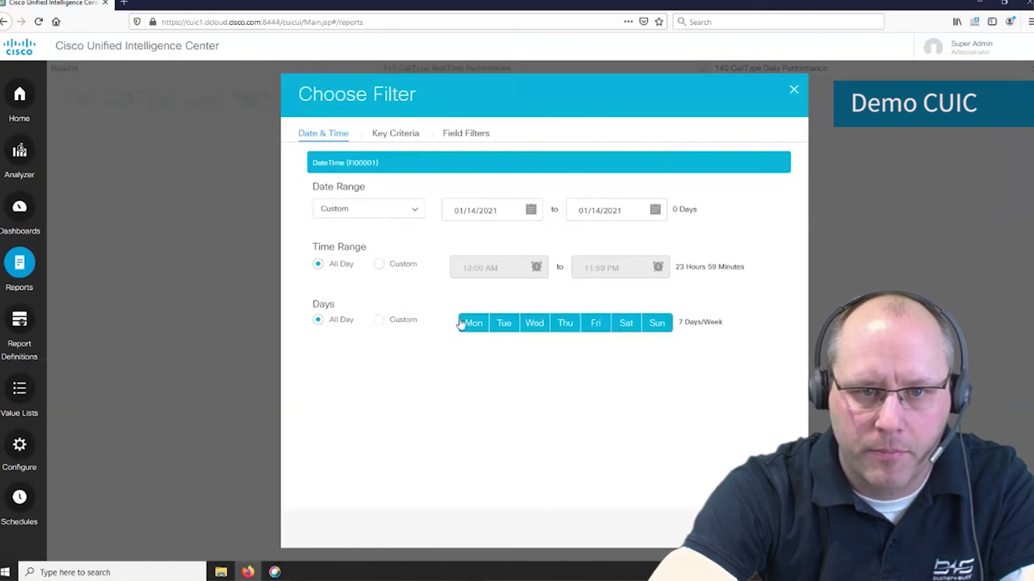
Set the date range of the 140 CallType Daily Performance filter to Year to Date.
left_click(416, 211)
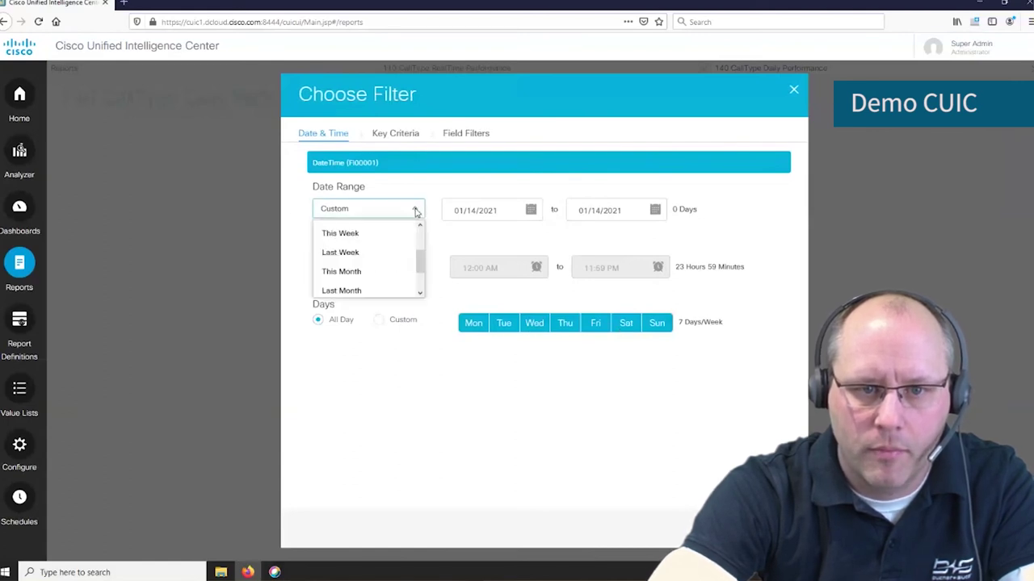
left_click_drag(418, 261, 422, 286)
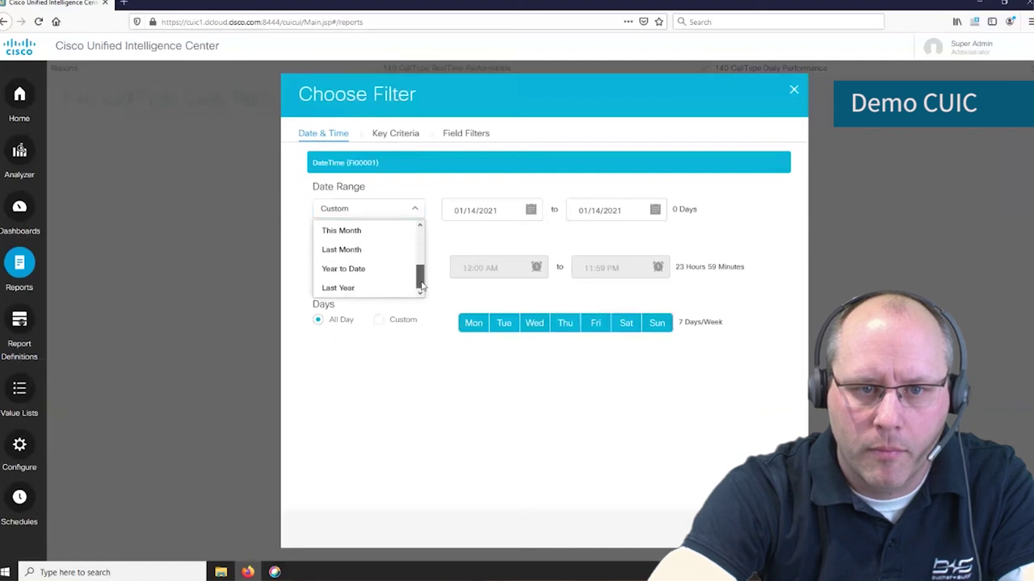
right_click(354, 270)
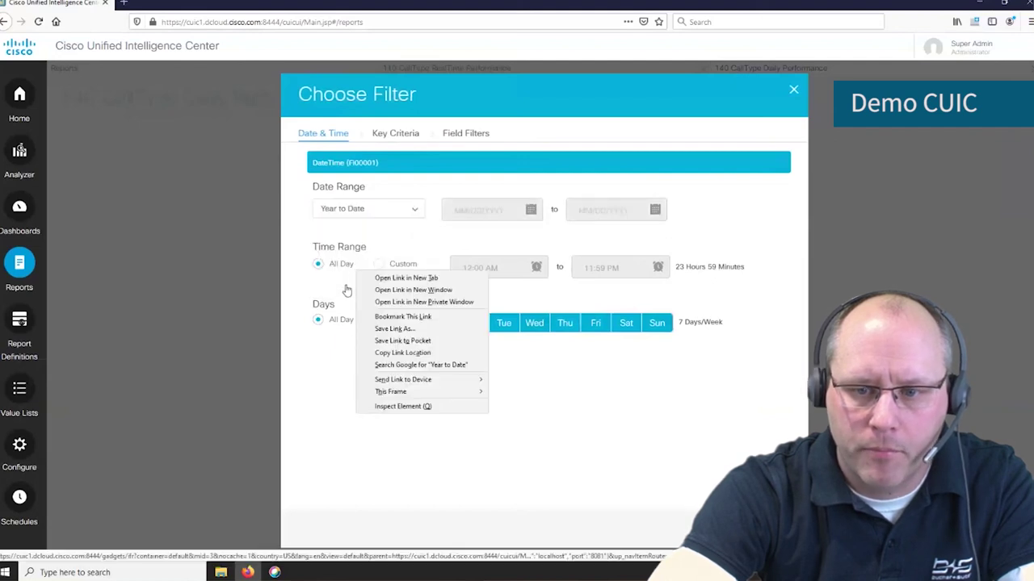
left_click(339, 291)
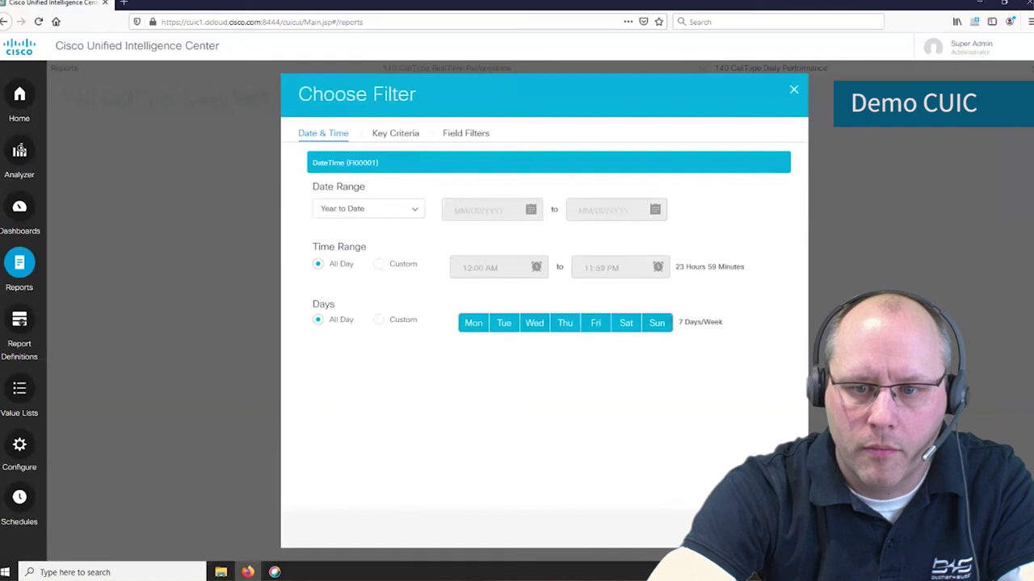
Search the daily report's available call types for "cum" and select CumulusChat, CumulusEmail and CumulusVoice as key criteria.
left_click(764, 529)
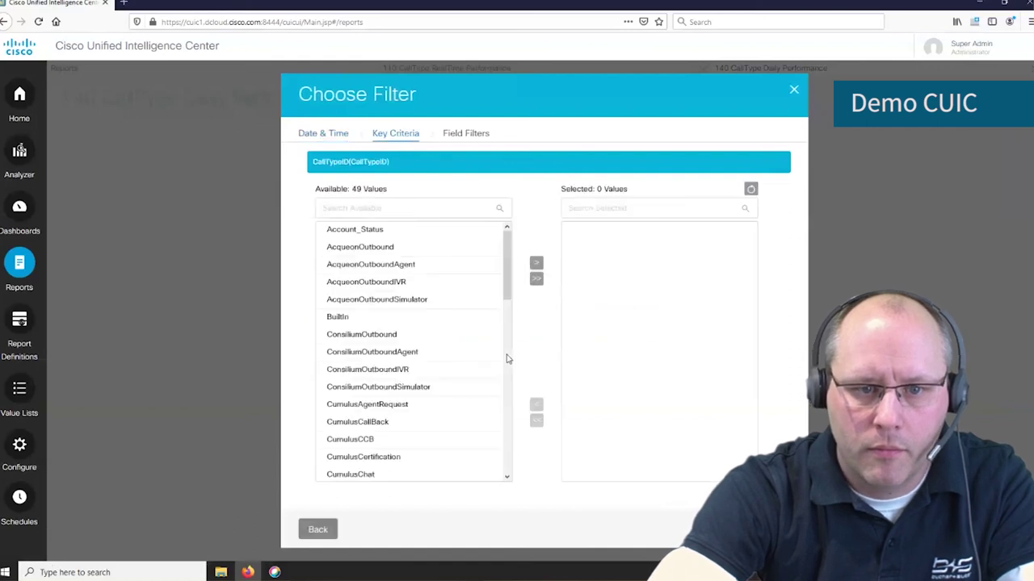
left_click(389, 206)
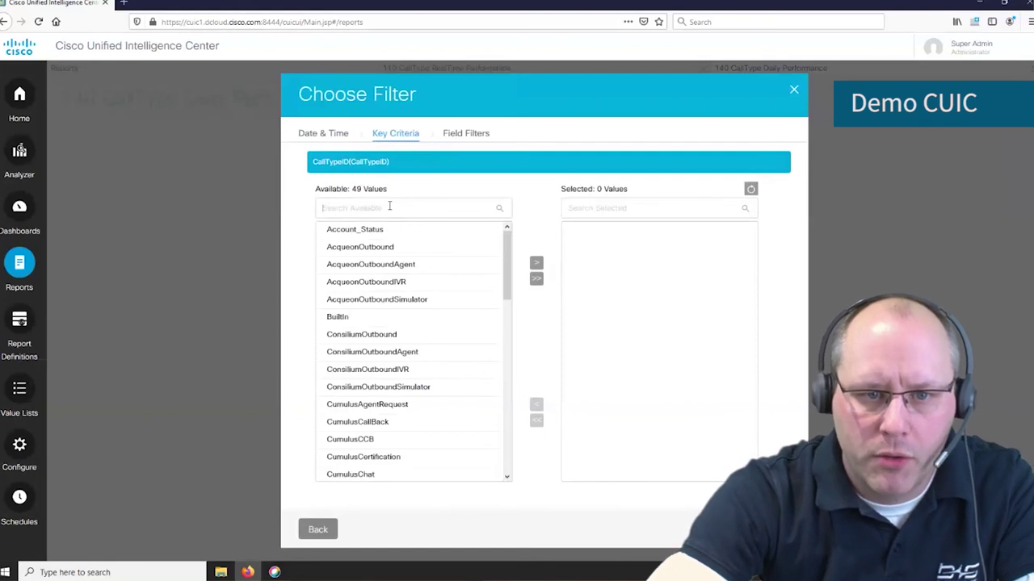
type("cum")
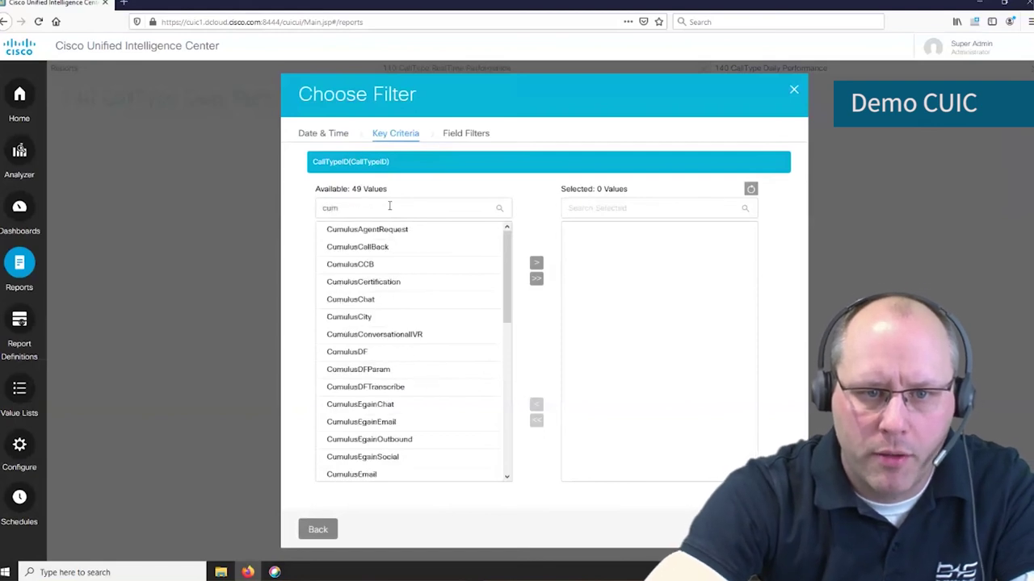
left_click(375, 304)
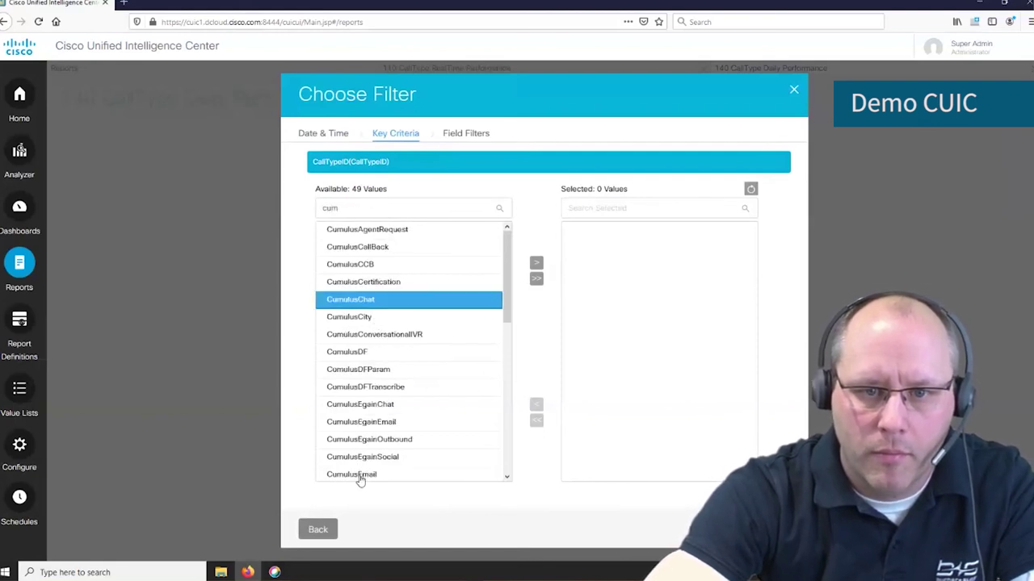
left_click(359, 475, "ctrl")
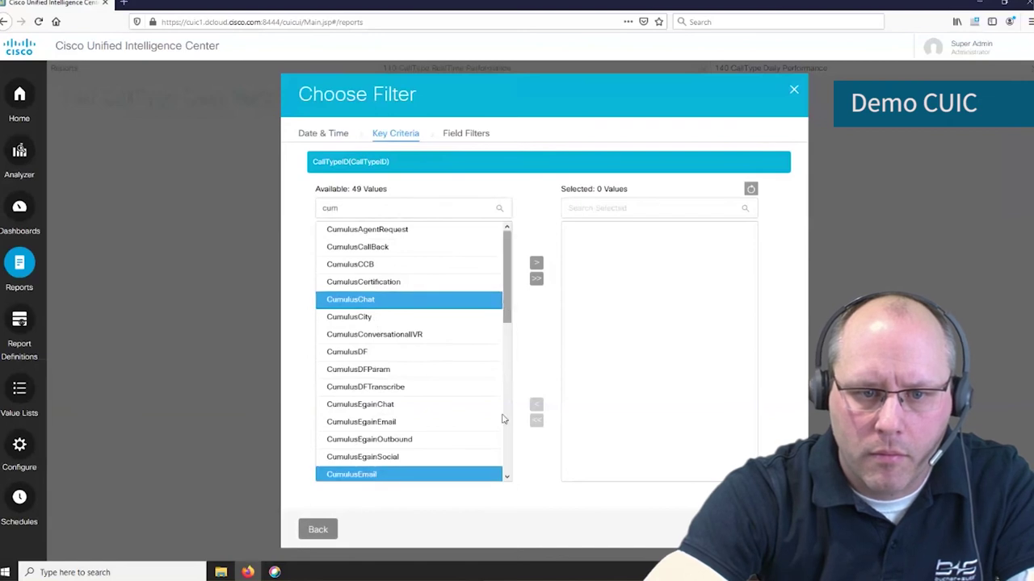
scroll(502, 419, "down", 10)
left_click(416, 452)
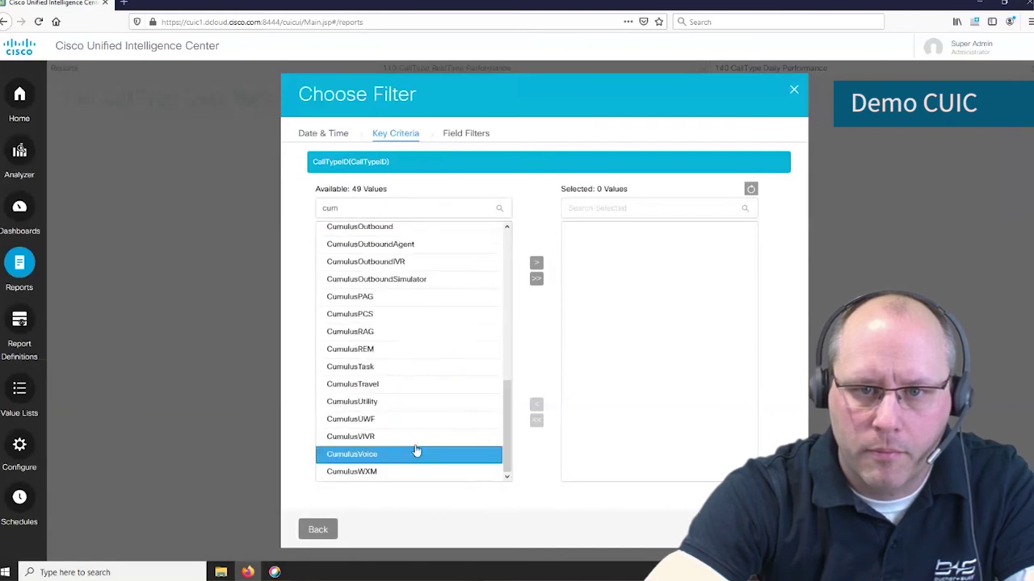
left_click(536, 263)
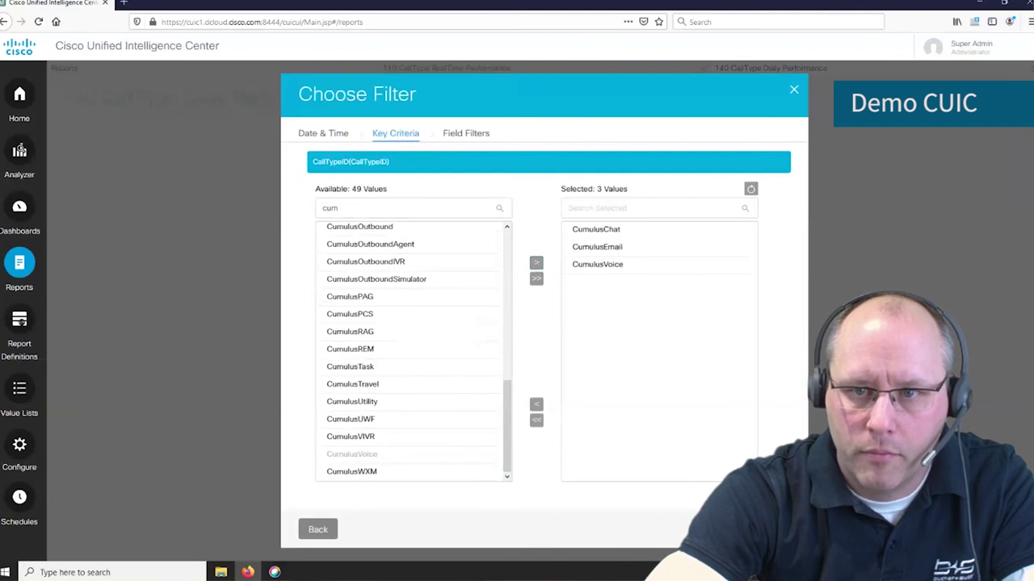
Look through the fields offered for field filters and run the daily performance report without choosing one.
left_click(466, 133)
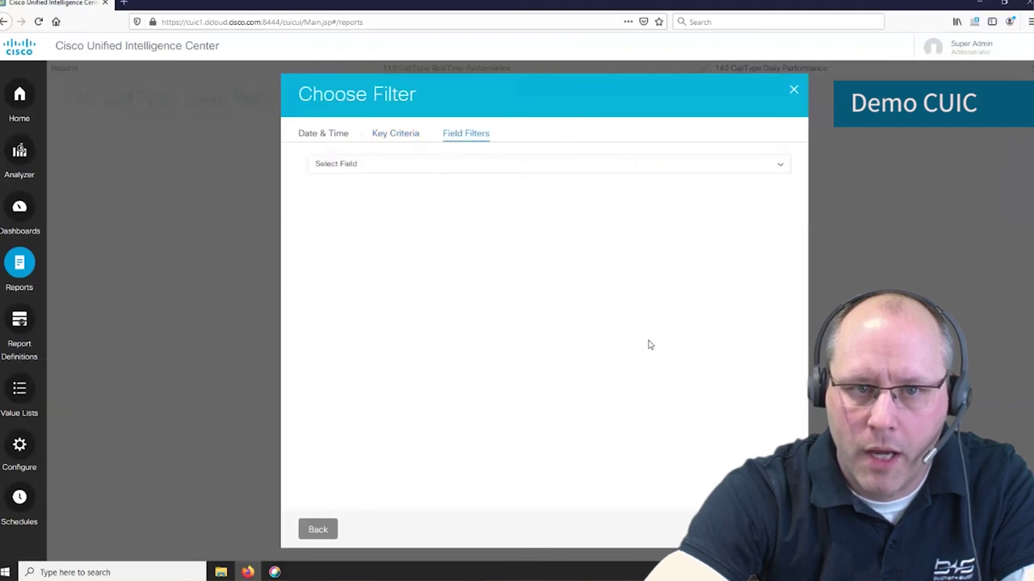
left_click(780, 164)
scroll(785, 213, "down", 2)
scroll(785, 214, "down", 15)
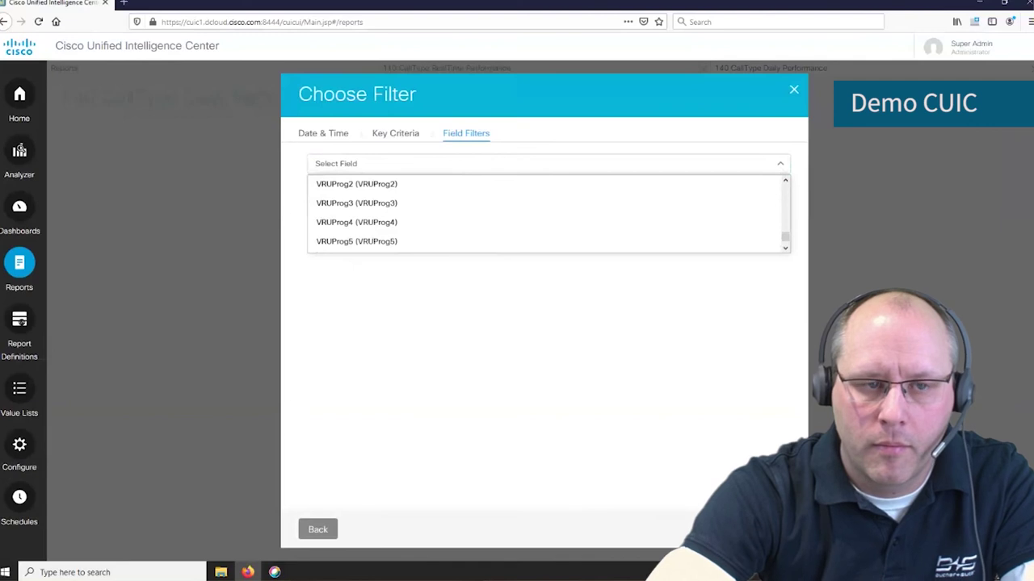
key("Escape")
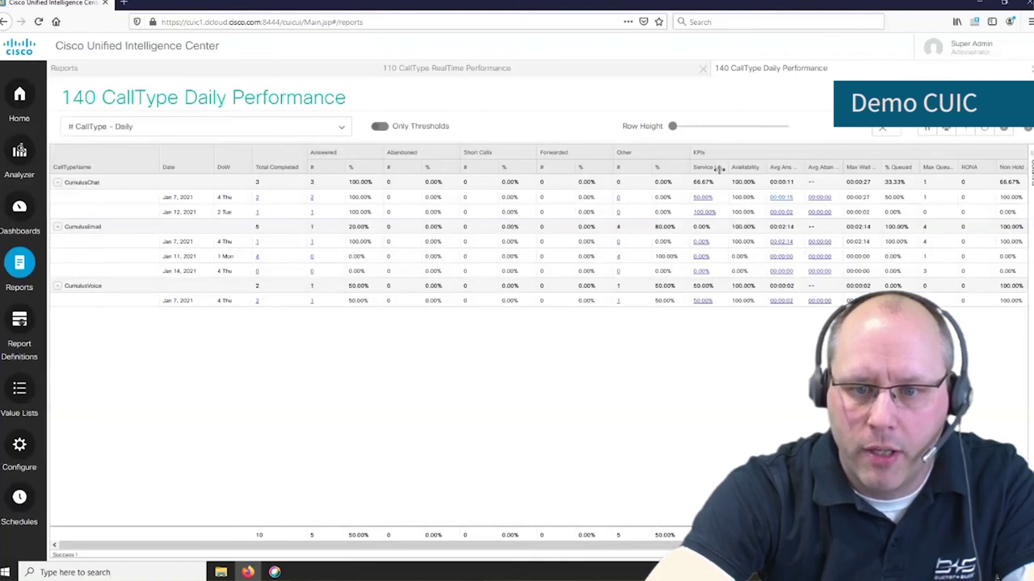
Drill down from CumulusChat's Jan 7, 2021 service level into the 132 CallType Interval Call Treatment report.
scroll(403, 404, "right", 5)
scroll(517, 242, "right", 2)
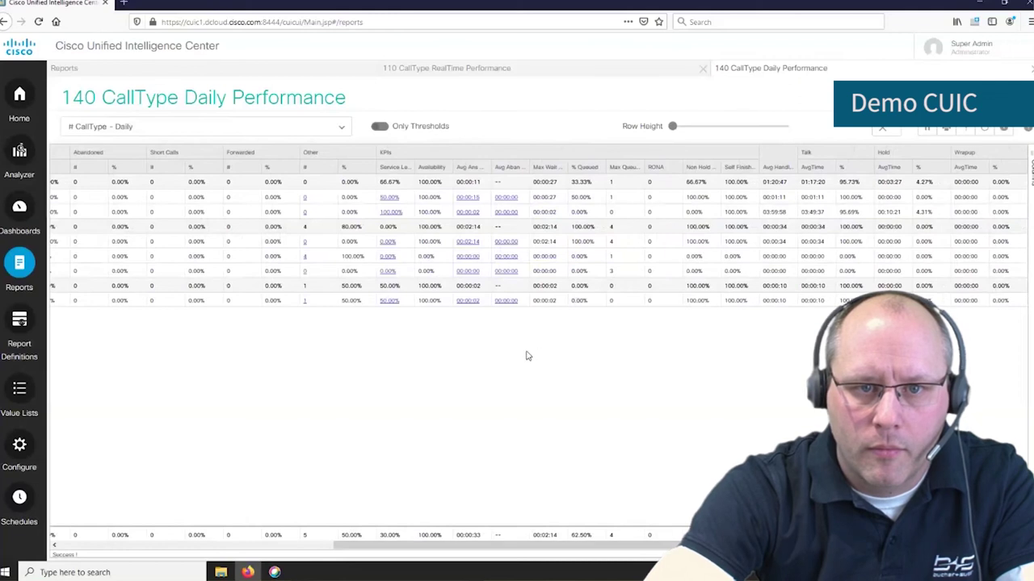
left_click(386, 202)
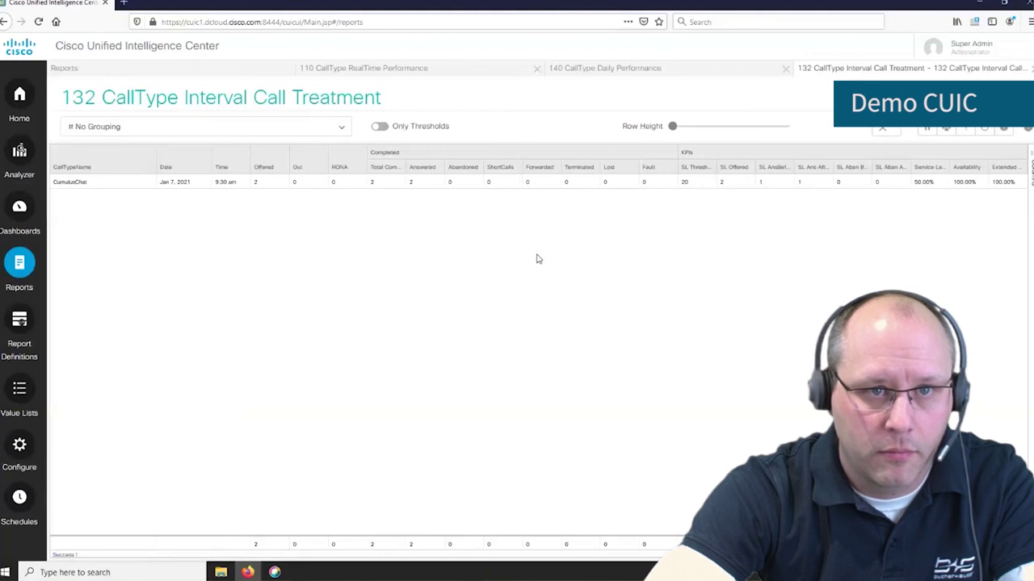
Return to the report list, go back up to the Basic folder and open the 4 Team folder.
left_click(199, 72)
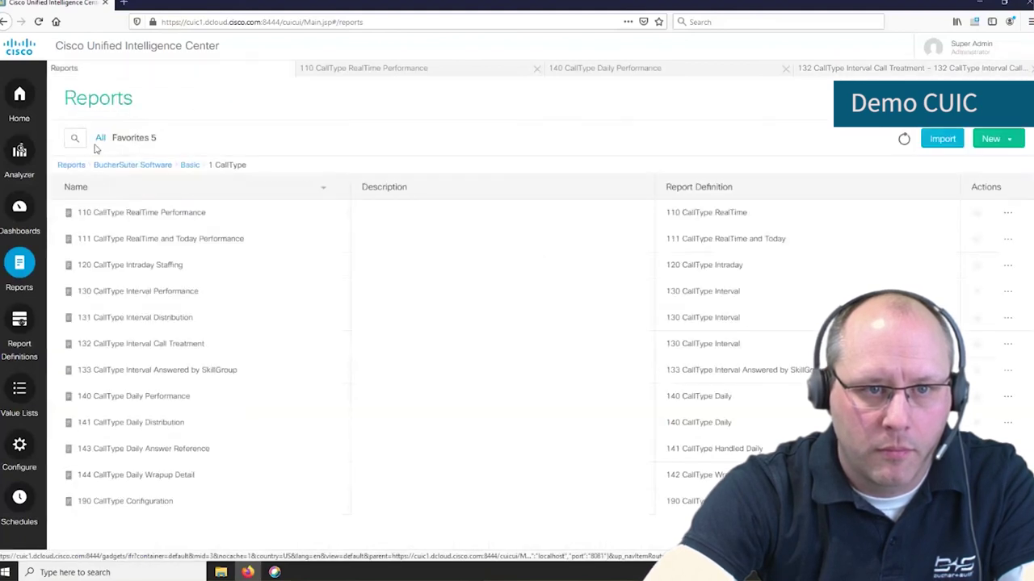
left_click(191, 166)
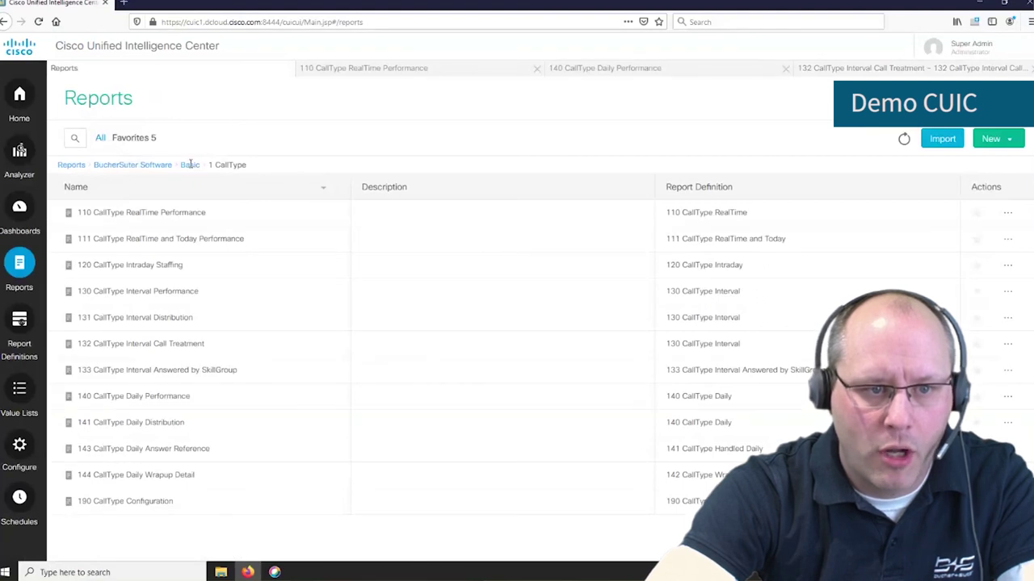
left_click(85, 321)
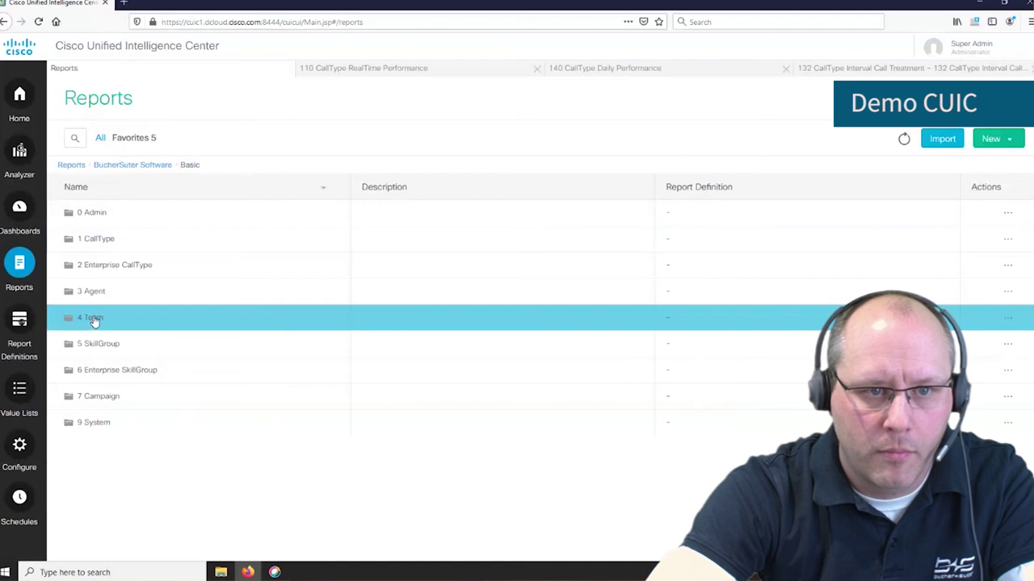
left_click(93, 320)
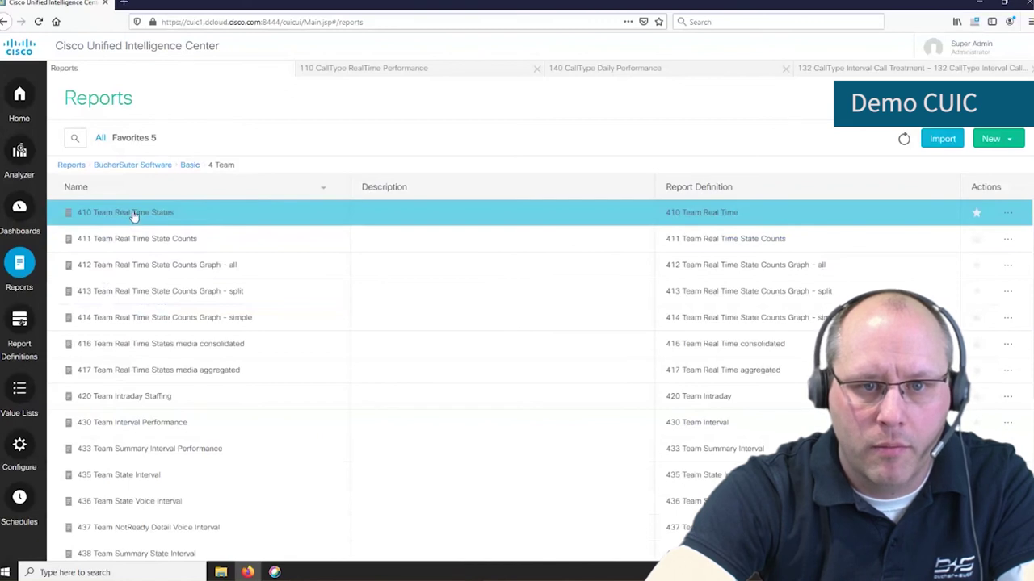
Open the 410 Team Real Time States report and select the CumulusTravel team as its key criterion.
left_click(134, 213)
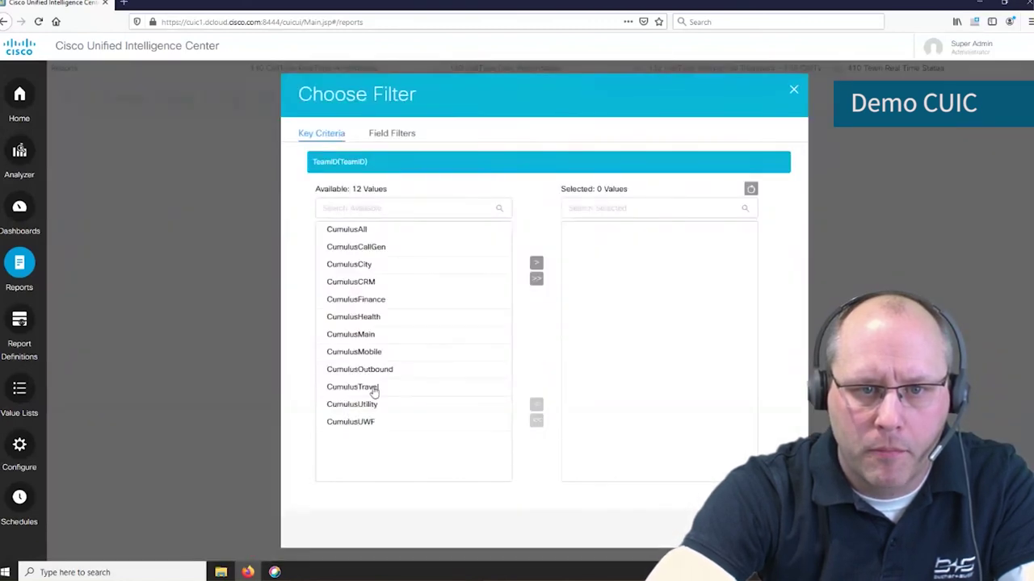
left_click(375, 391)
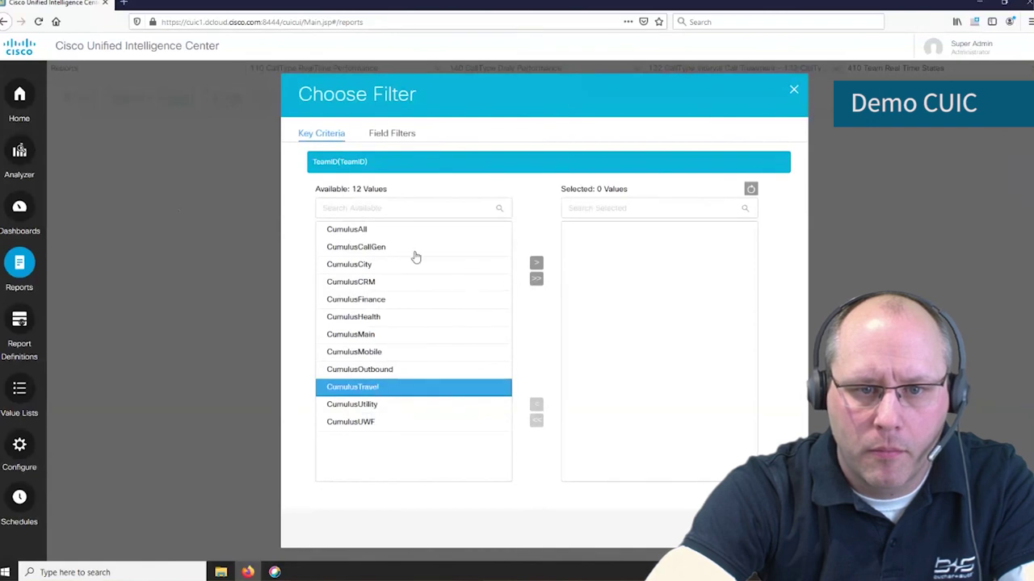
left_click(537, 266)
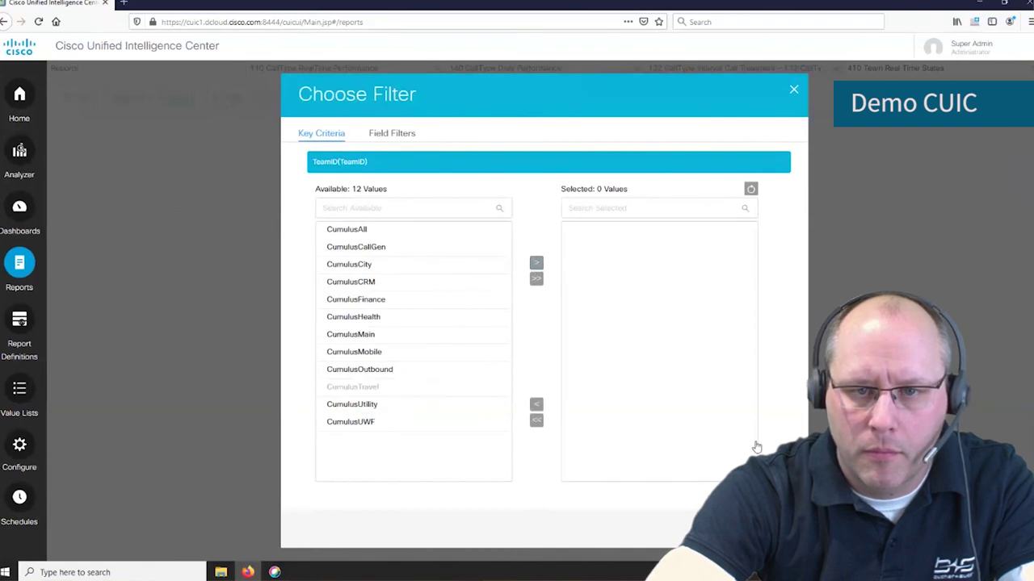
Run the 410 Team Real Time States report without any field filter and return to the report list.
left_click(391, 133)
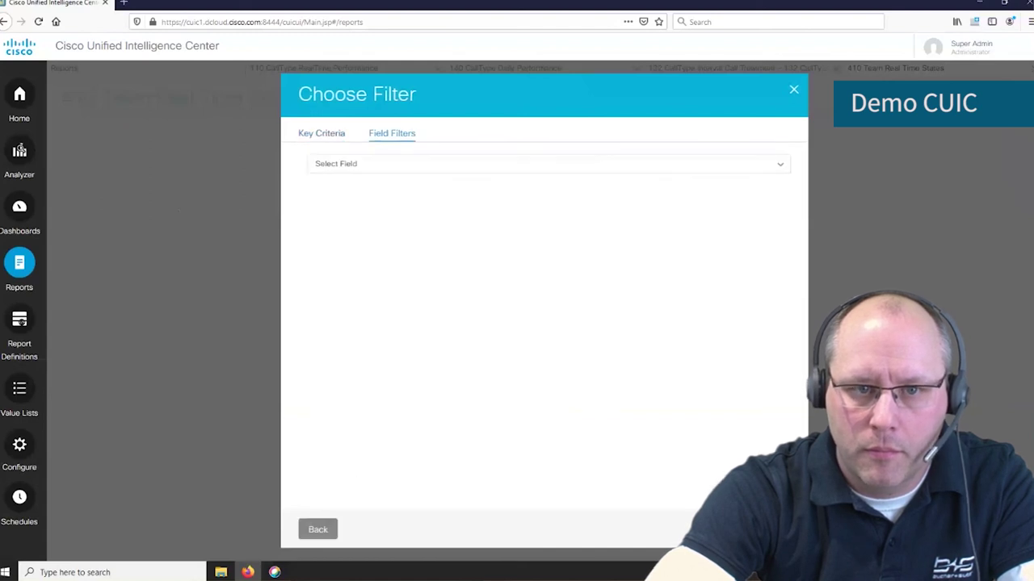
left_click(767, 529)
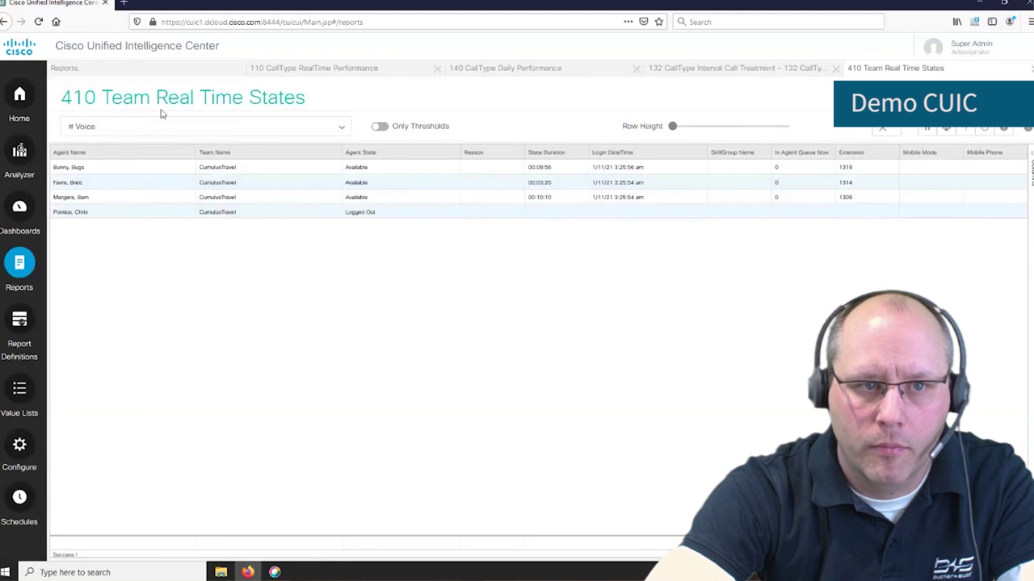
left_click(150, 68)
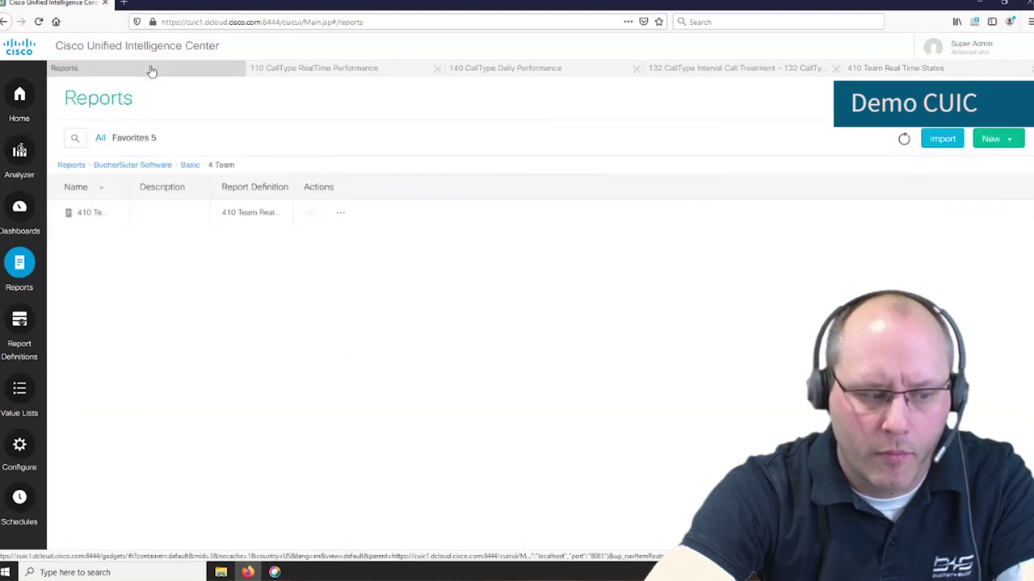
Look through the real-time state reports offered in the 4 Team folder.
left_click(161, 373)
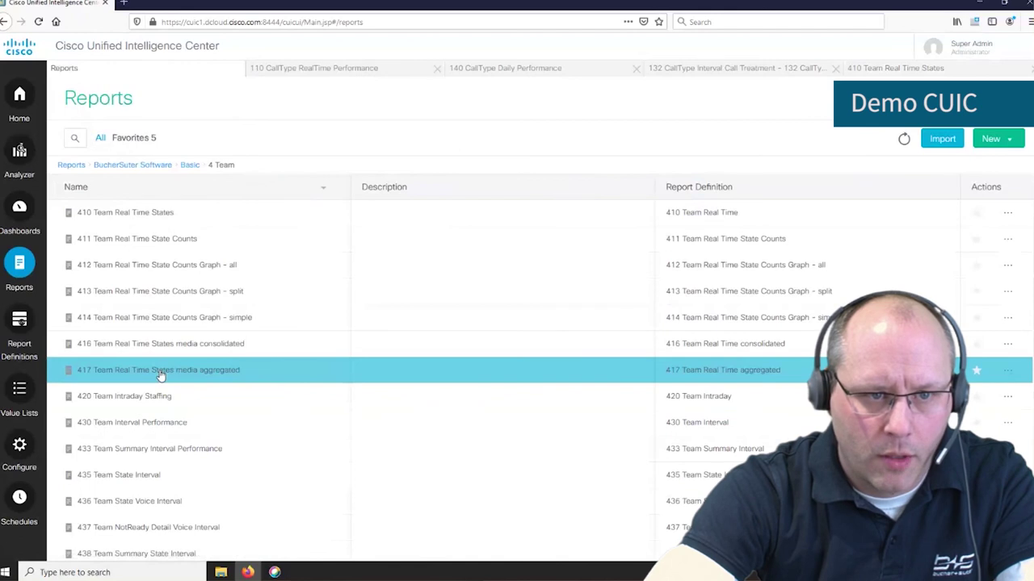
left_click(158, 395)
left_click(157, 370)
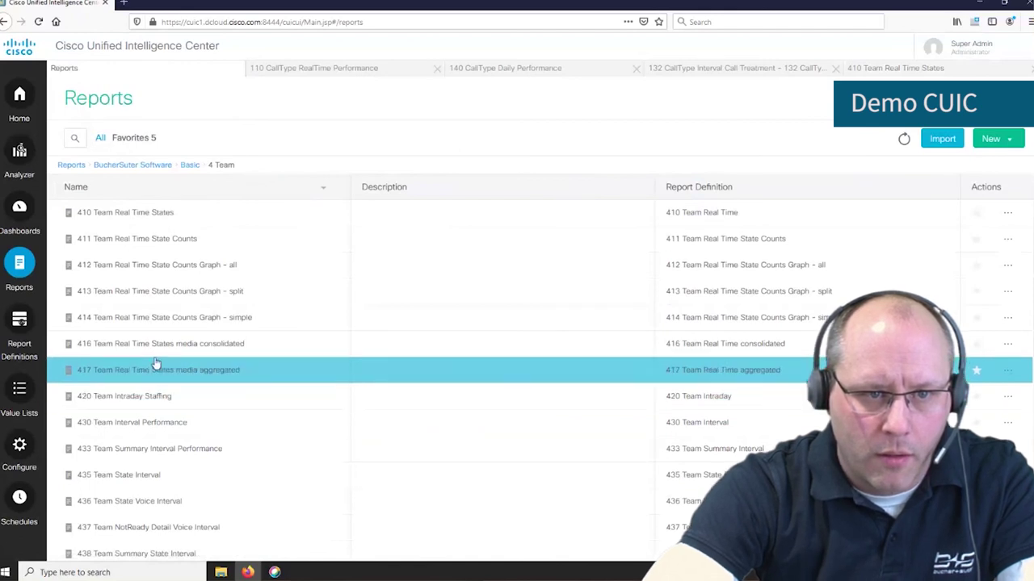
left_click(159, 315)
left_click(154, 260)
left_click(156, 247)
left_click(165, 271)
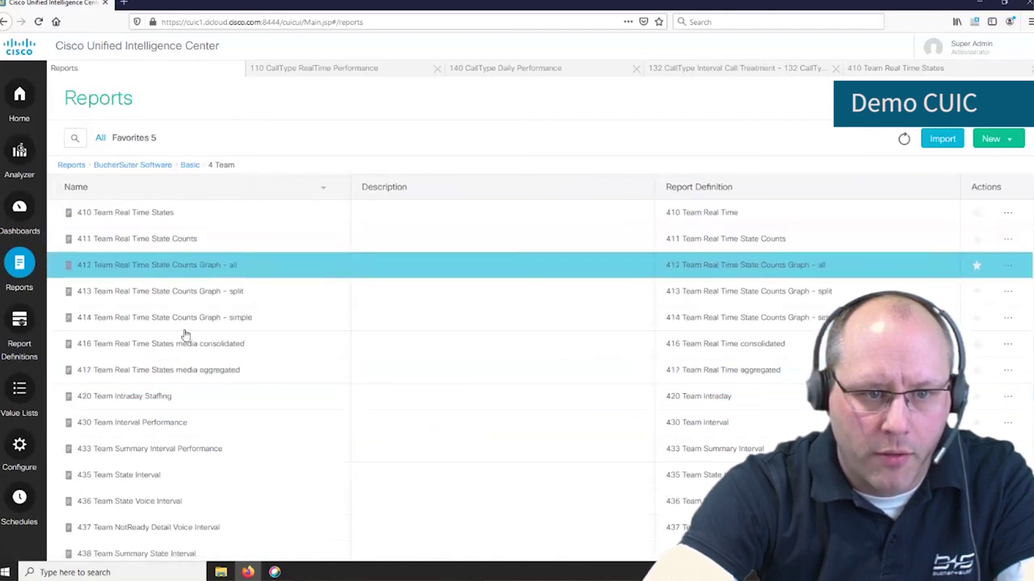
left_click(188, 344)
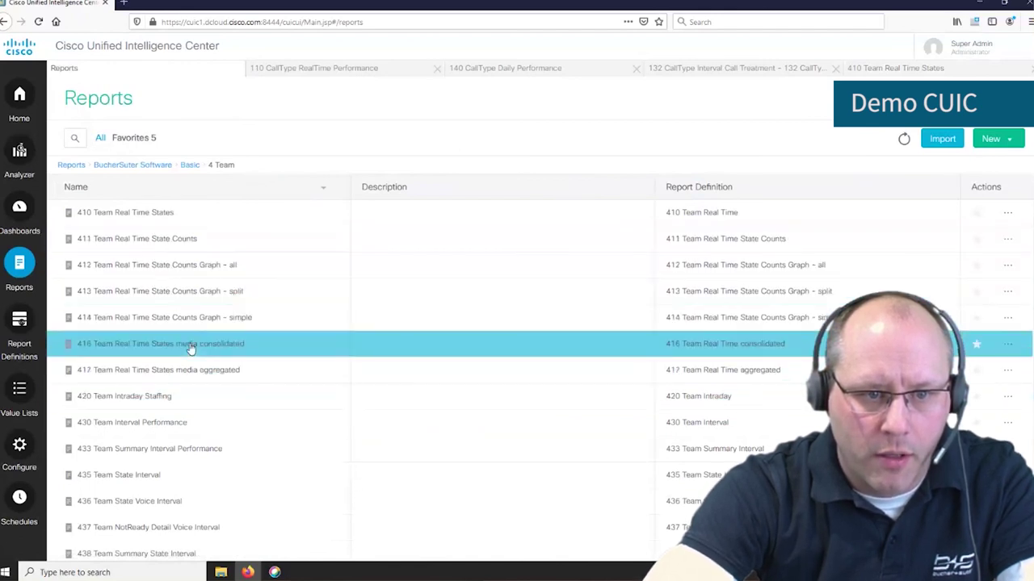
Open the 420 Team Intraday Staffing report and run it for the CumulusTravel team without any field filter.
left_click(150, 399)
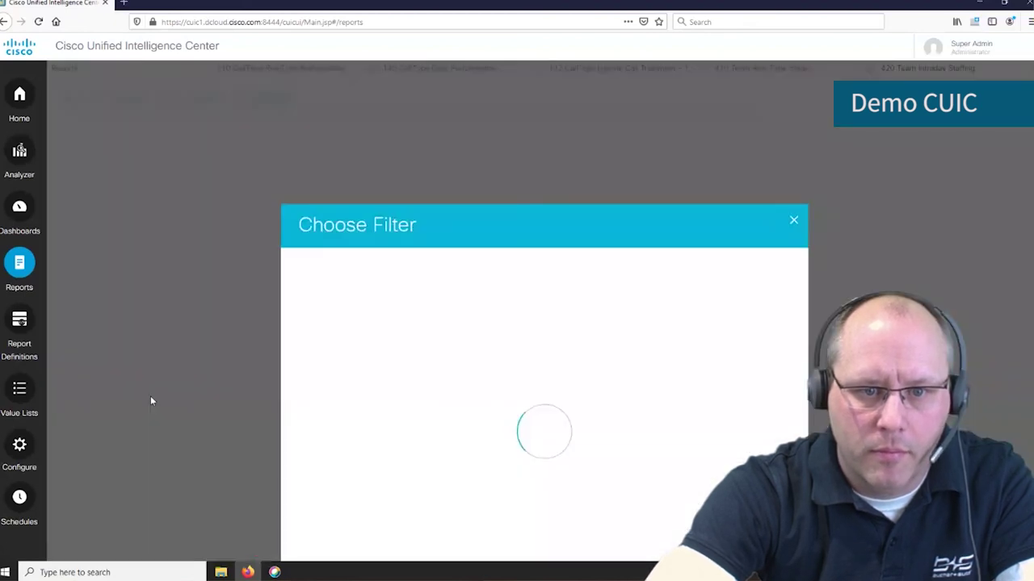
left_click(363, 389)
left_click(536, 264)
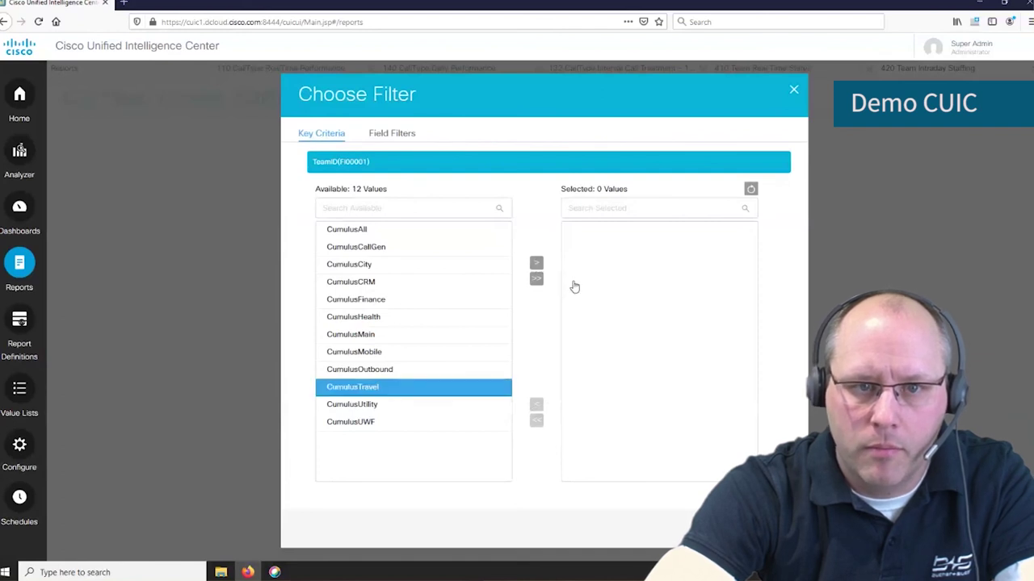
left_click(392, 133)
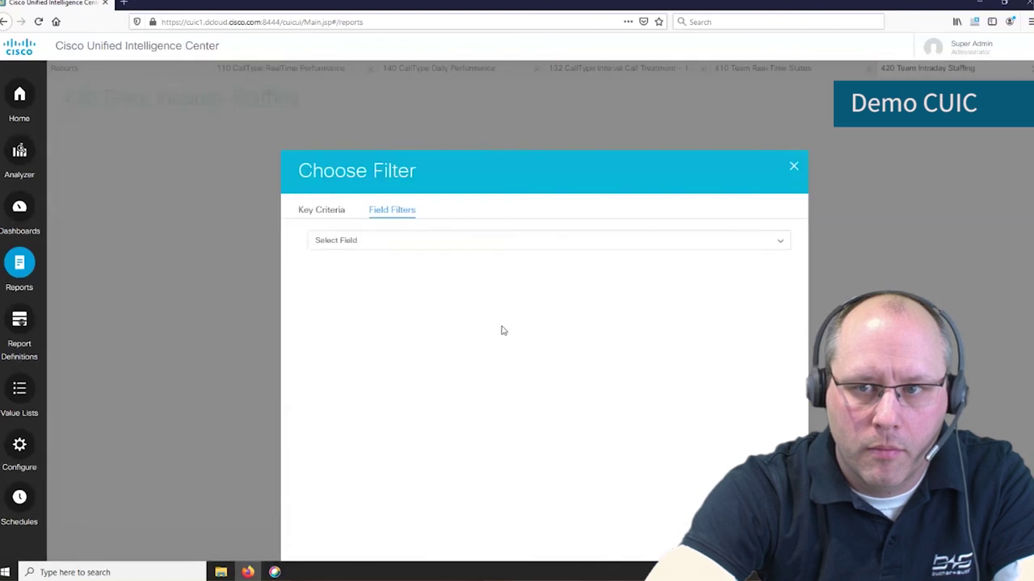
key("Return")
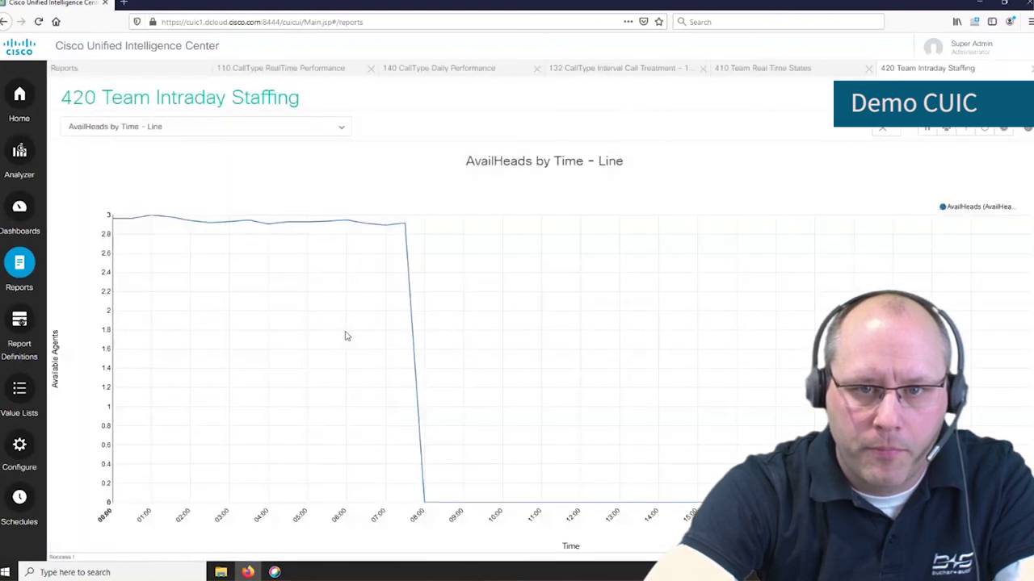
mouse_move(325, 327)
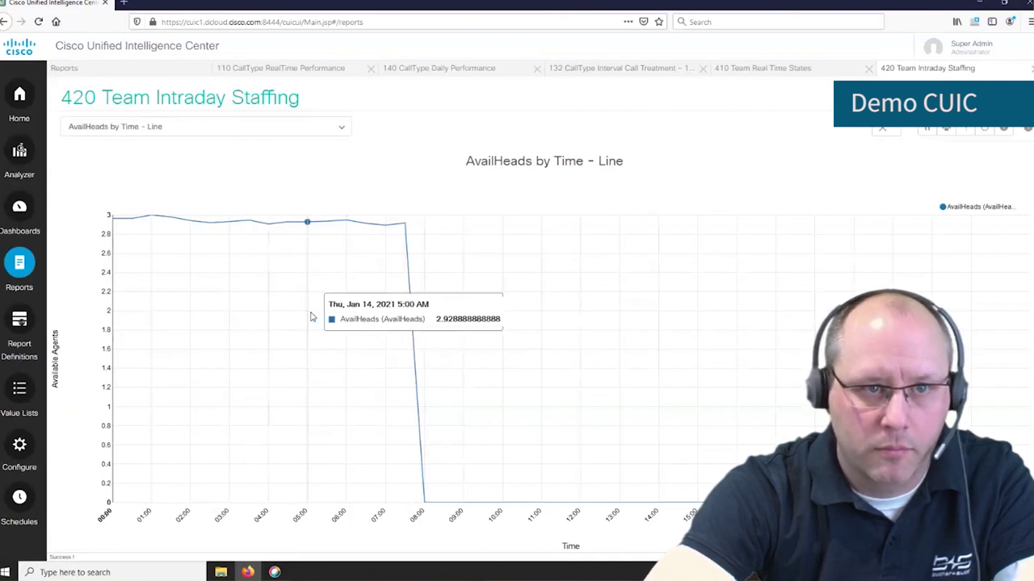
Return to the report list and browse to the 0 Contact folder under BucherSuter Software, CallByCall.
left_click(109, 72)
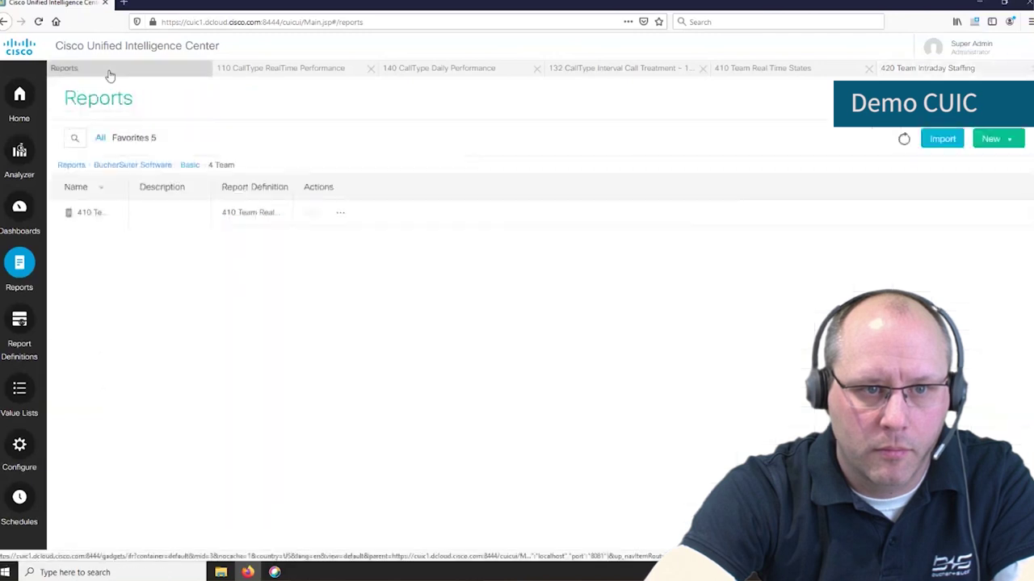
left_click(187, 164)
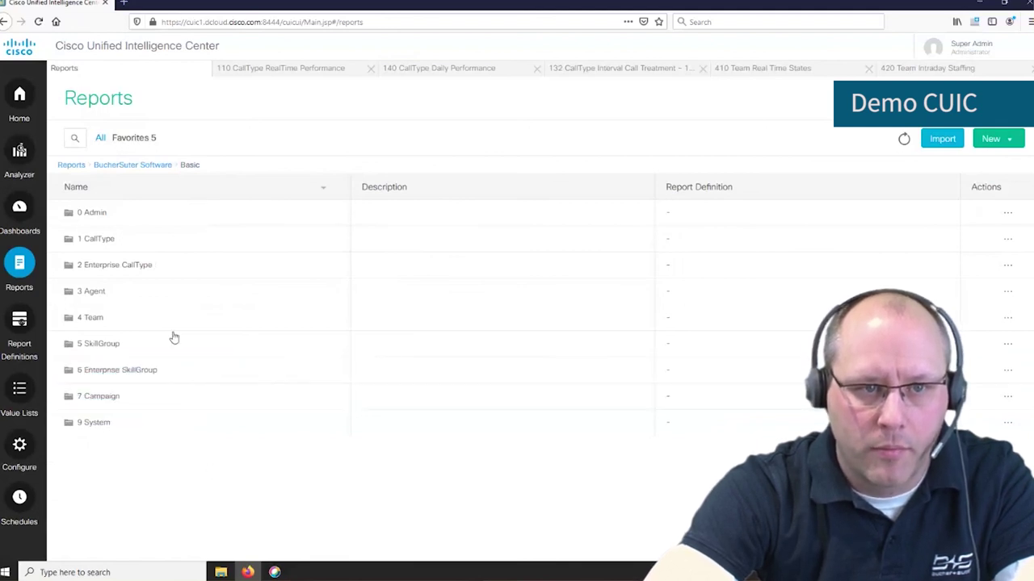
left_click(139, 163)
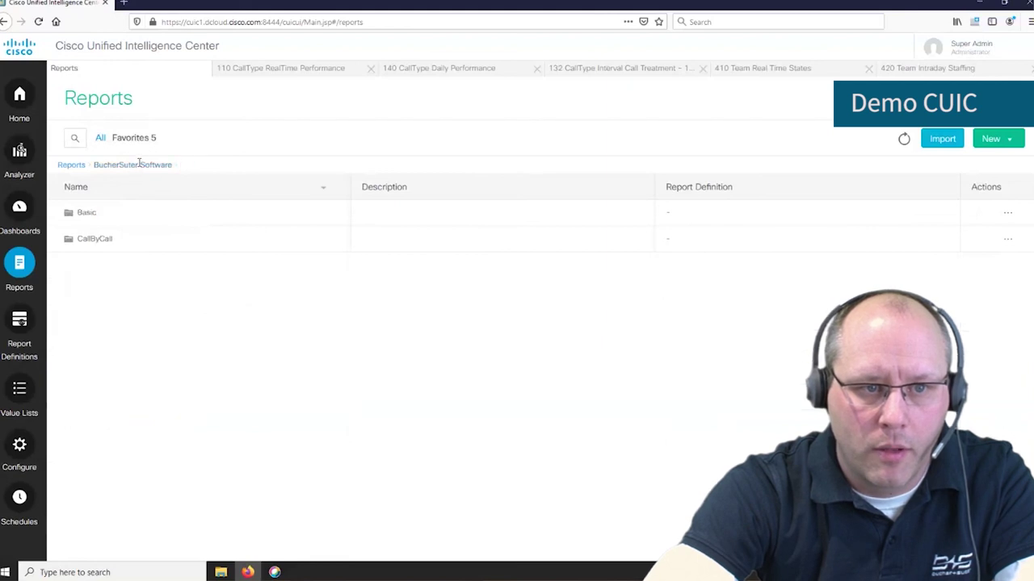
left_click(95, 240)
left_click(96, 240)
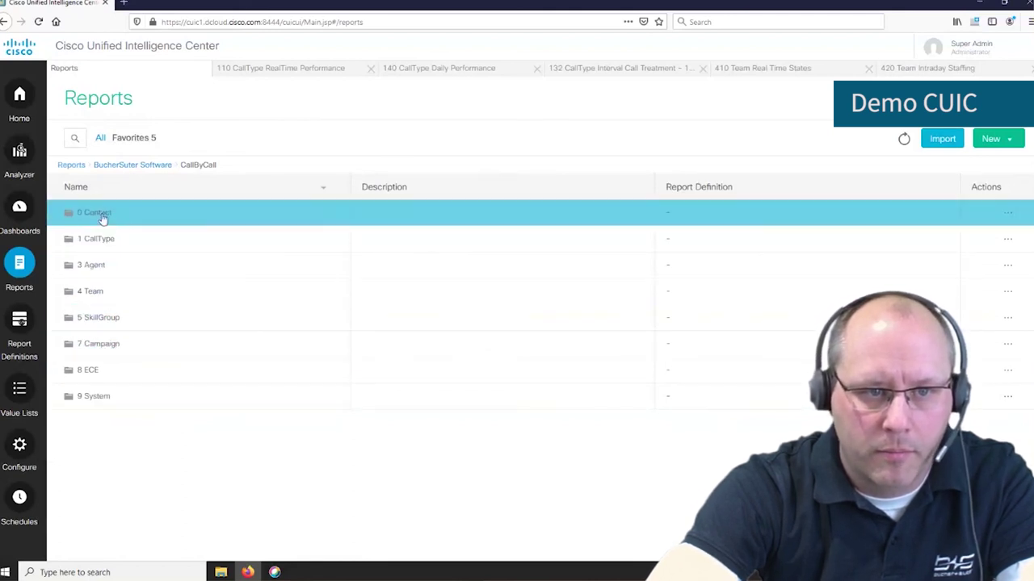
left_click(100, 213)
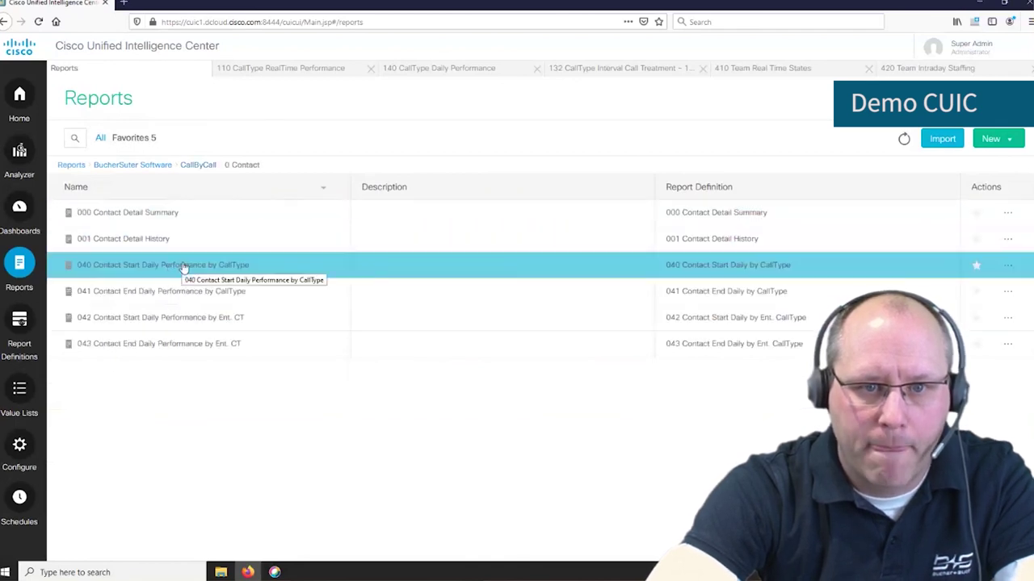
Open the 040 Contact Start Daily Performance by CallType report and set its date range to Year to Date.
left_click(184, 266)
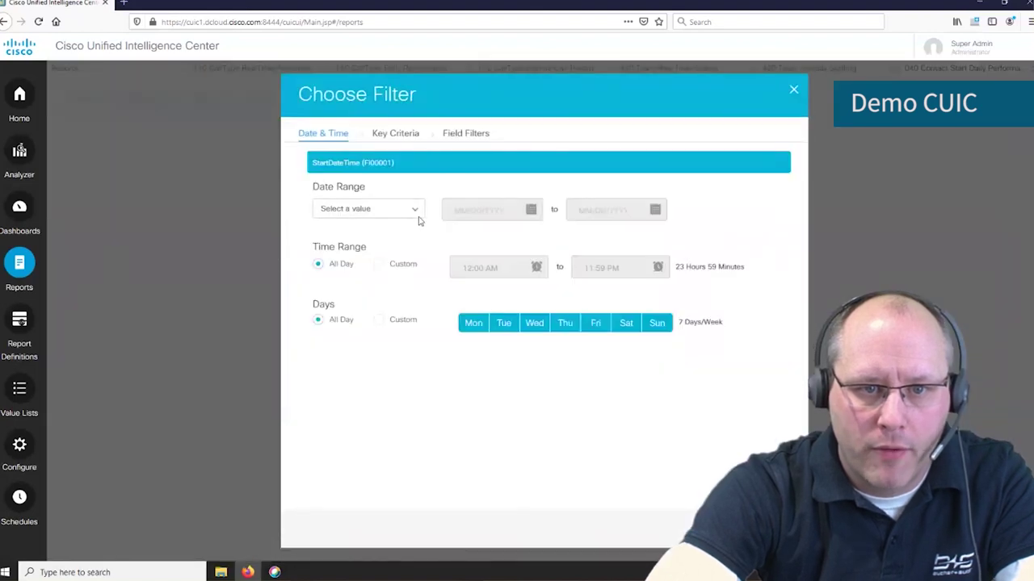
left_click(416, 210)
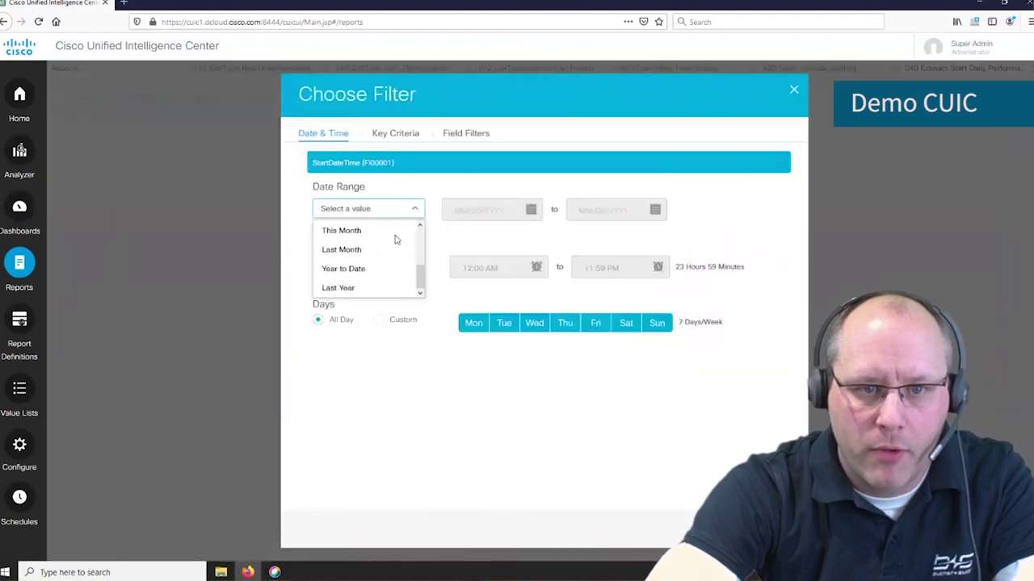
left_click(360, 271)
Add the CumulusTravel and CumulusEmail call types to the report's key criteria.
left_click(394, 133)
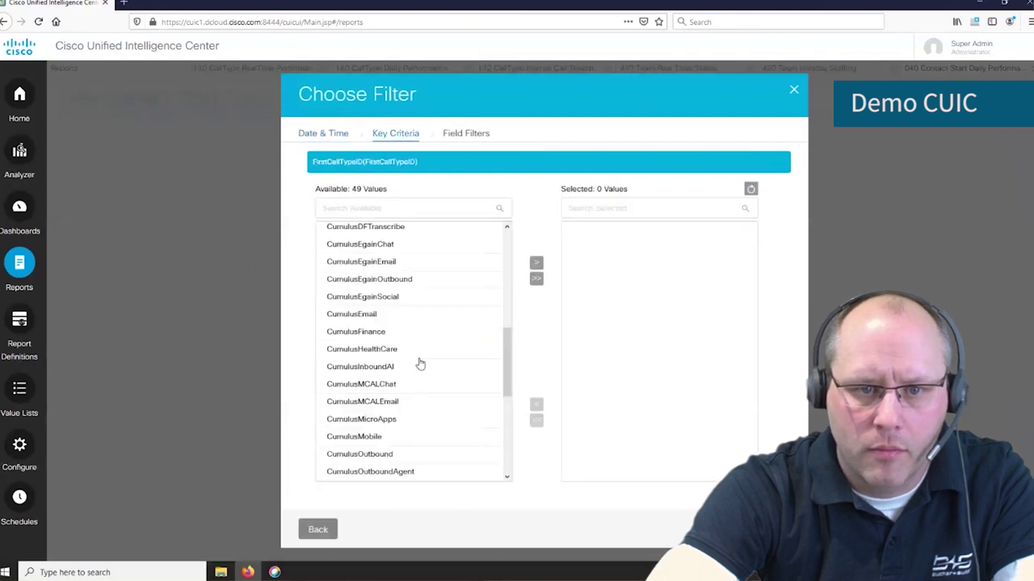
left_click(376, 315)
left_click_drag(507, 390, 500, 444)
left_click(371, 355)
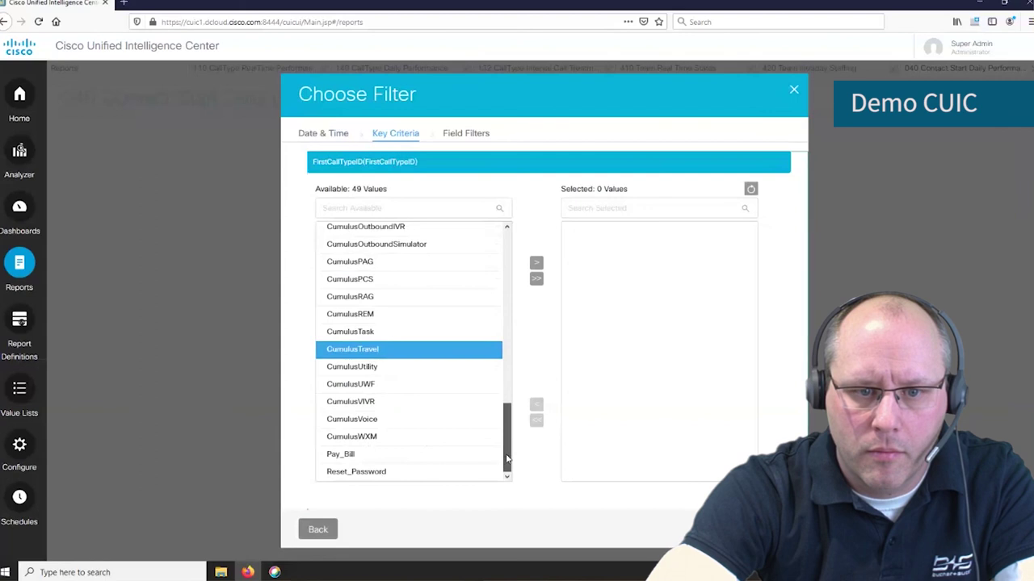
mouse_move(507, 410)
left_mouse_down()
mouse_move(507, 373)
mouse_move(507, 457)
mouse_move(507, 399)
left_mouse_up()
left_click(363, 252)
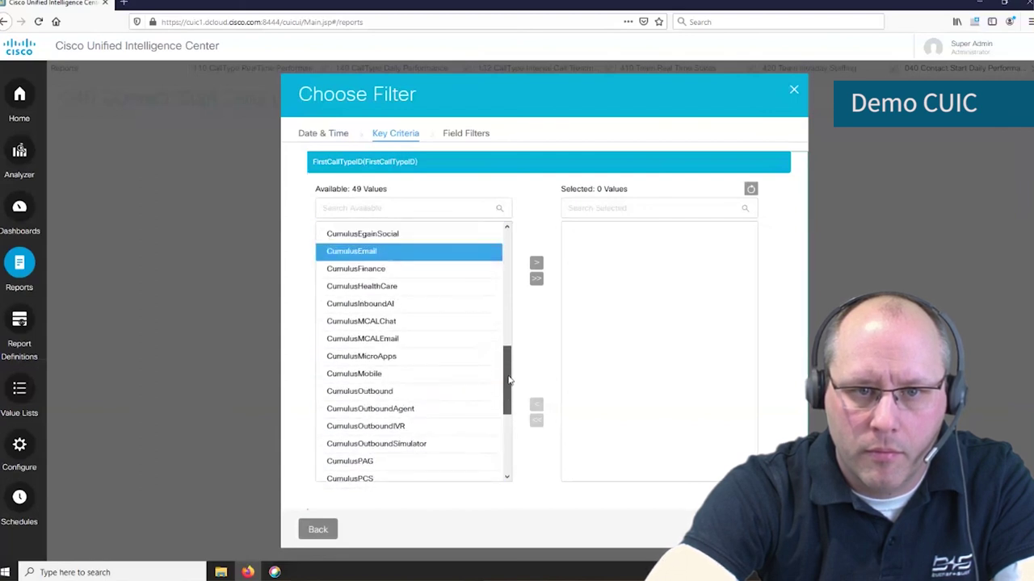
left_click(537, 262)
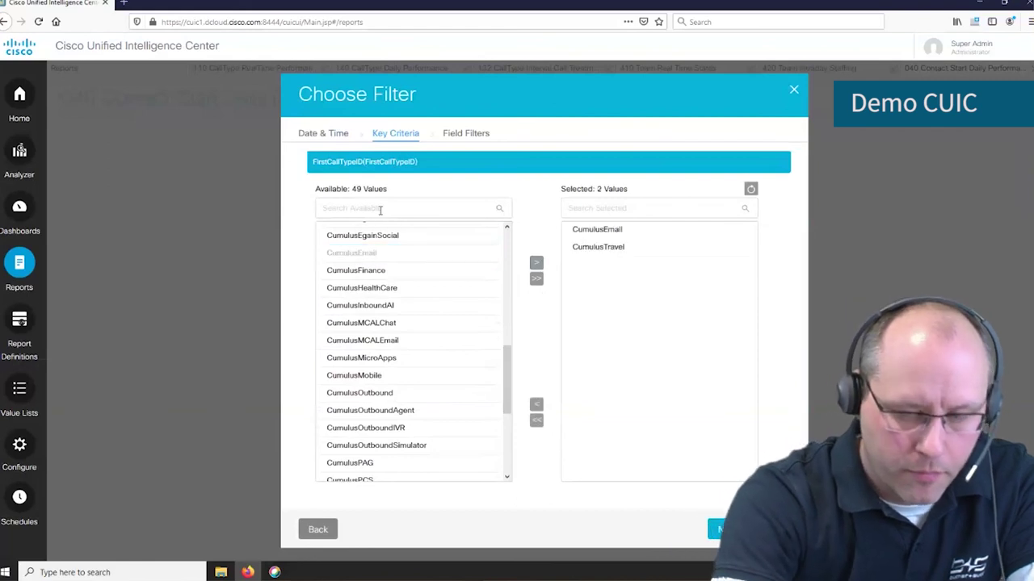
Search the available call types for "cum" and add CumulusVoice and CumulusChat to the key criteria.
left_click(380, 210)
type("cum")
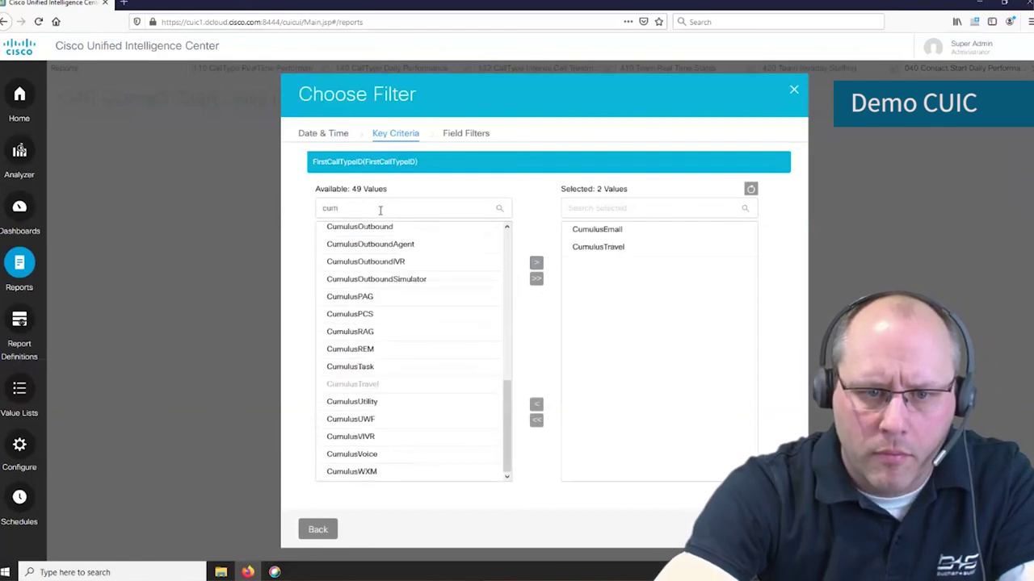
left_click(368, 454)
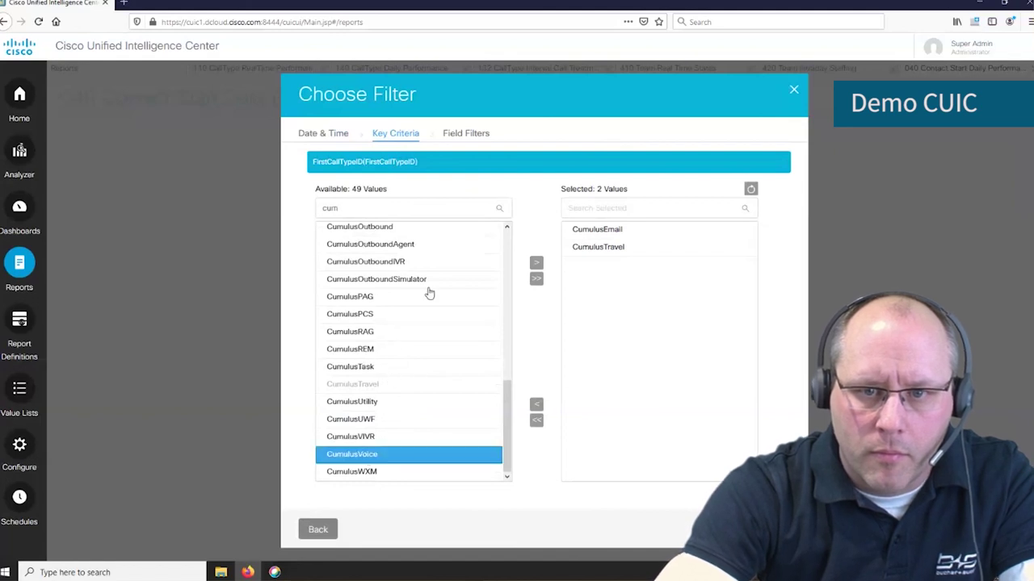
left_click_drag(507, 420, 498, 280)
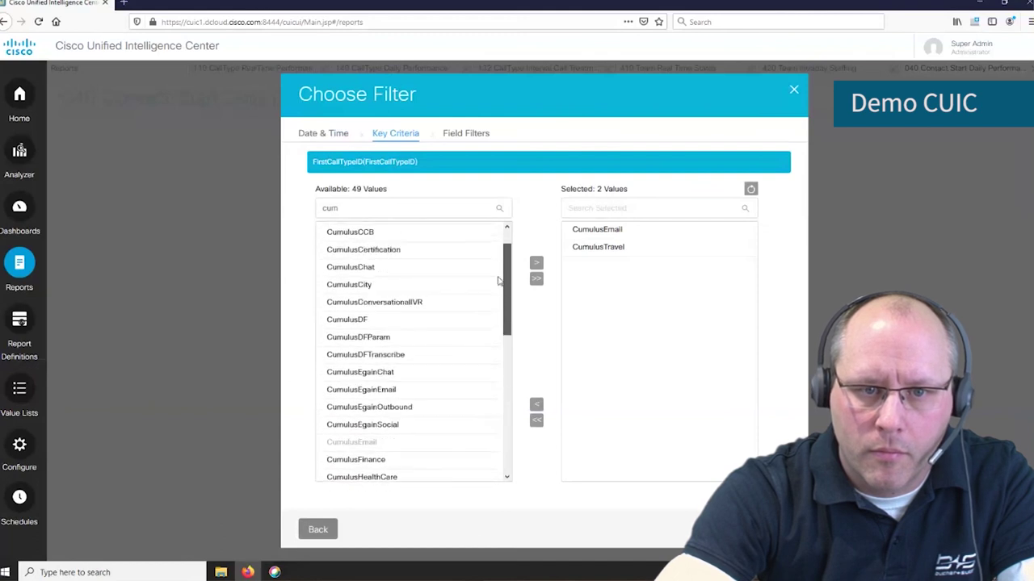
left_click(394, 270)
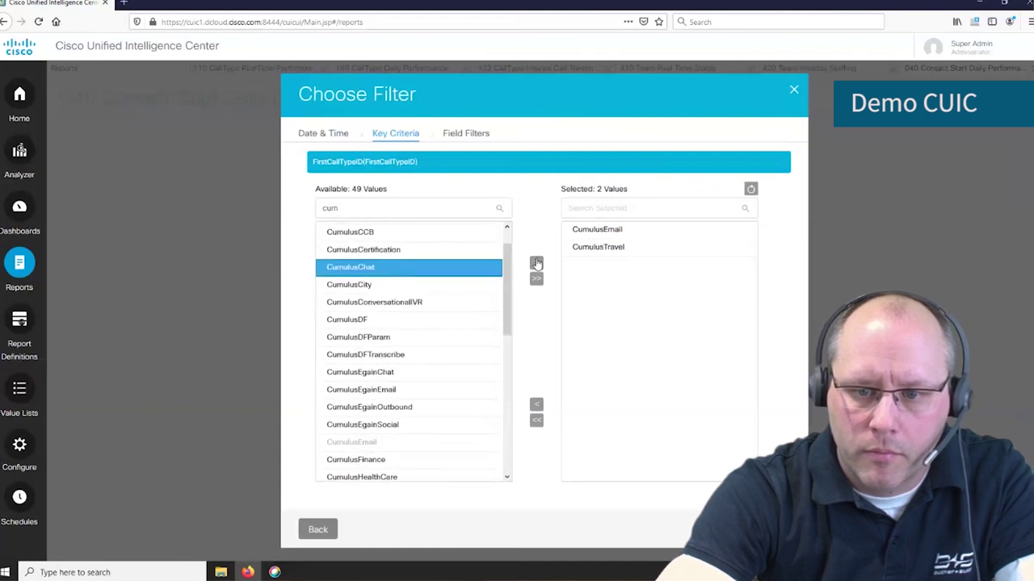
left_click_drag(650, 317, 650, 317)
Run the report without field filters and drill down from CumulusTravel's Jan 11, 2021 contacts into the 000 Contact Detail Summary.
left_click(727, 529)
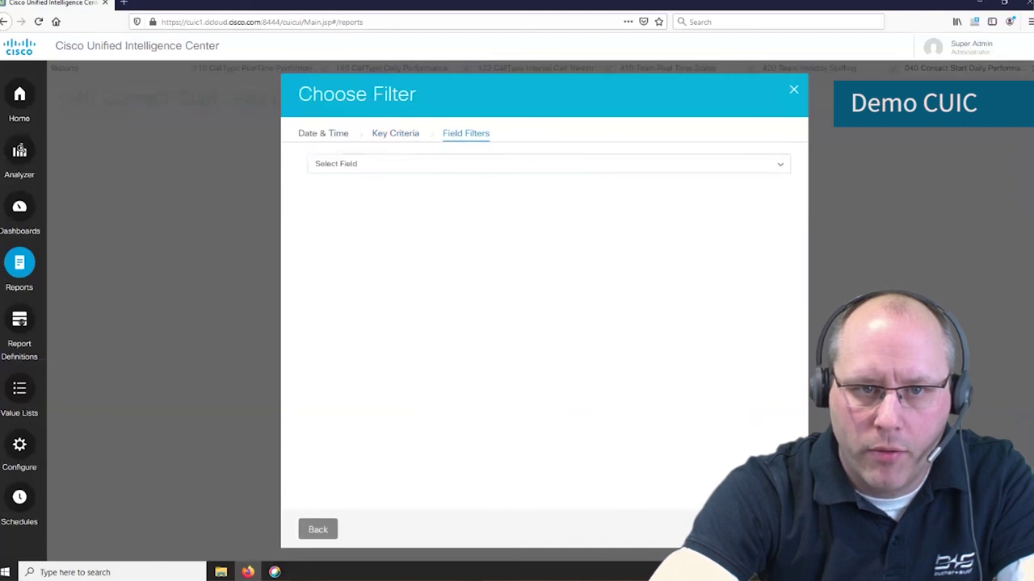
left_click(726, 529)
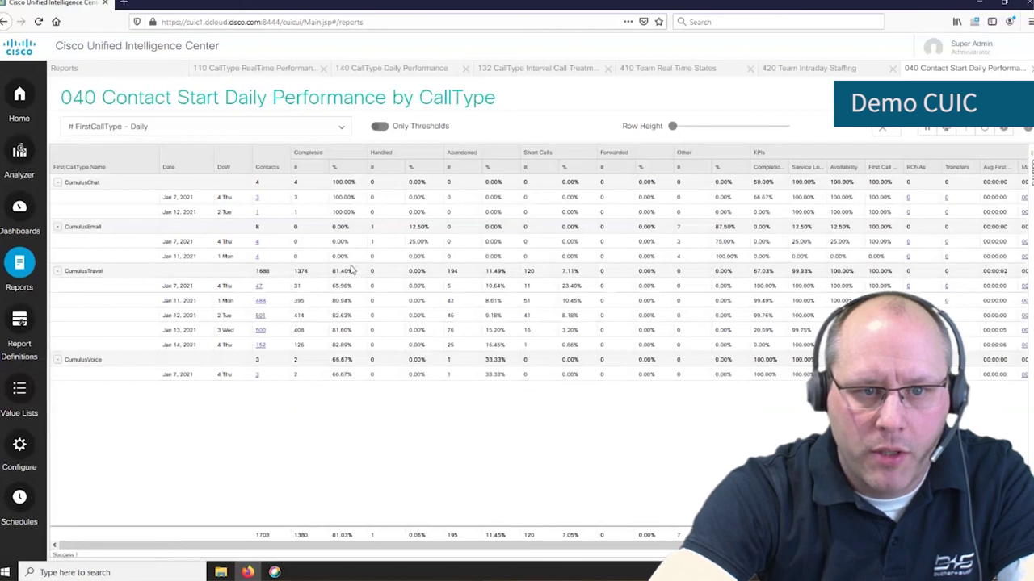
left_click(261, 301)
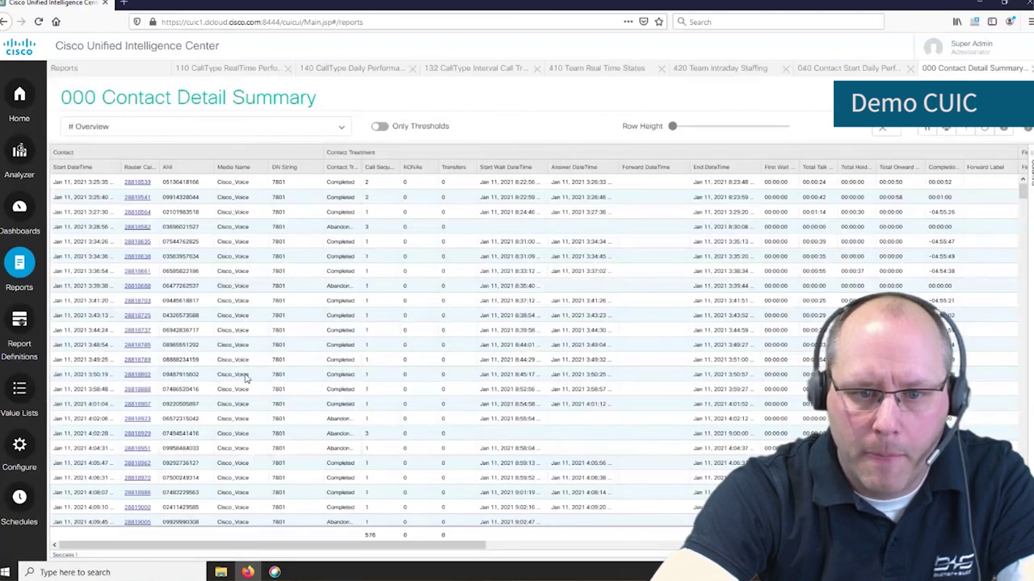
Examine the contact treatment, first target, transfer target and last target columns, then return to the report list.
left_click_drag(362, 553, 576, 567)
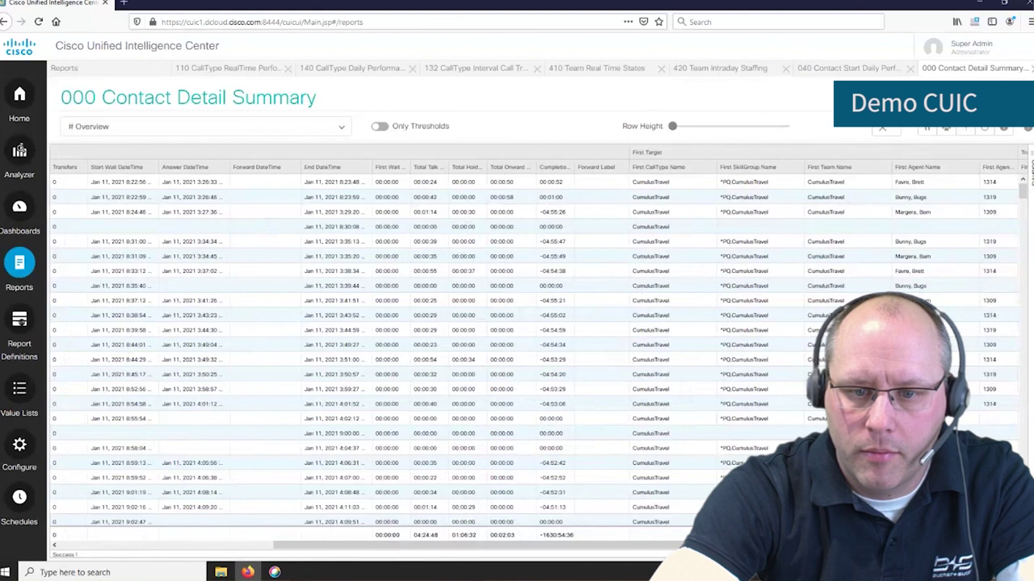
left_click(664, 553)
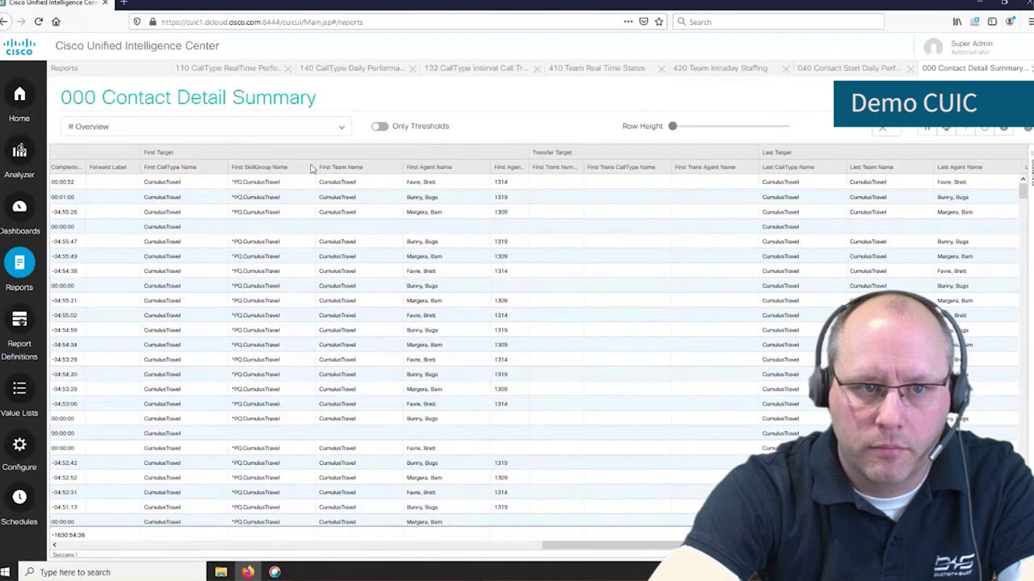
left_click(112, 73)
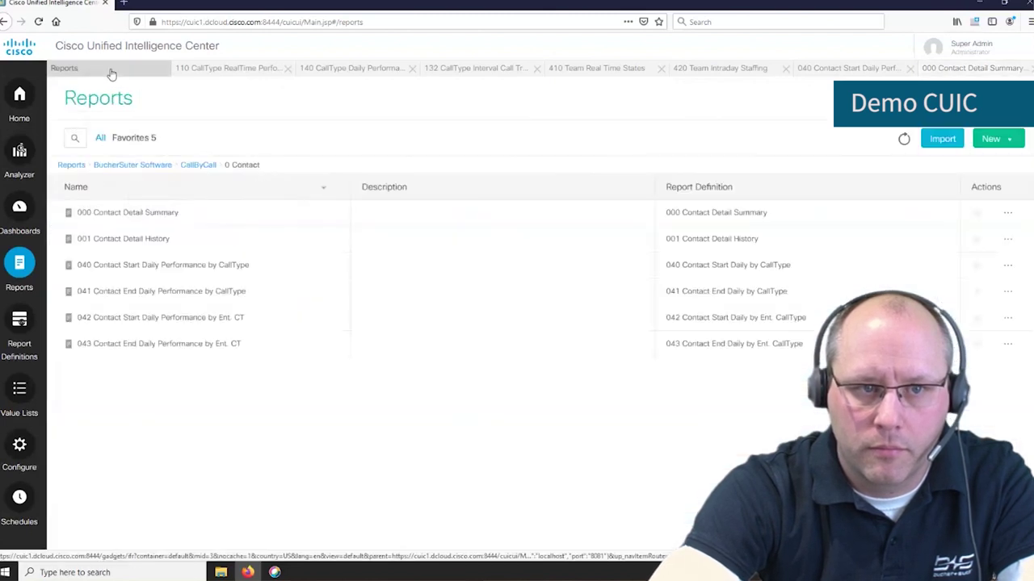